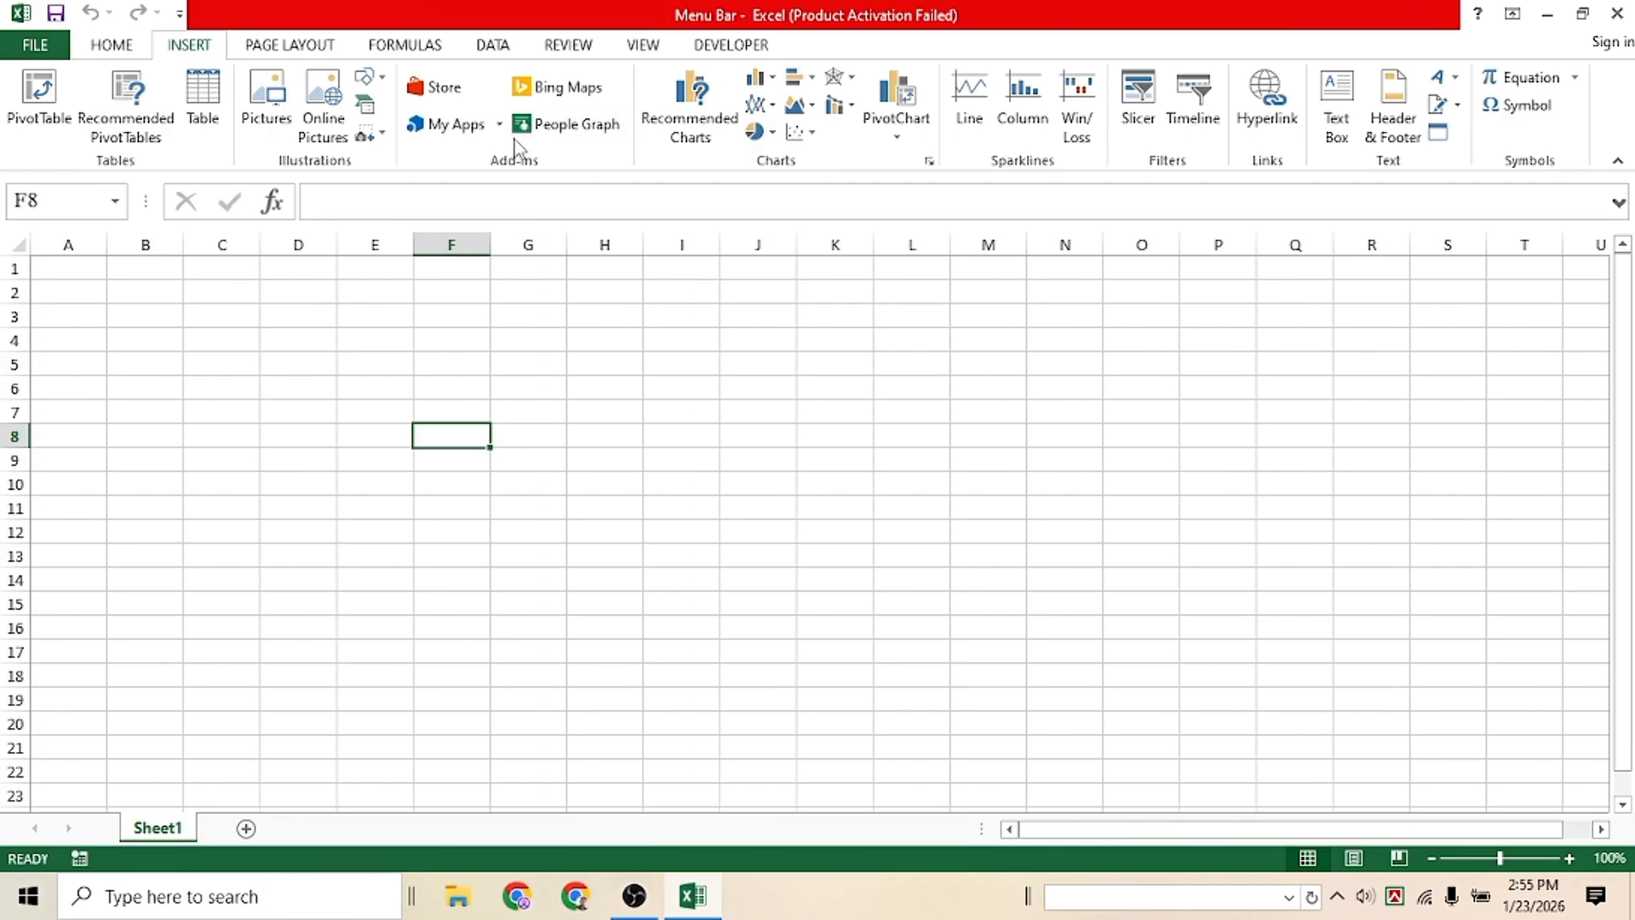
Step: Look through the commands in each ribbon category from Home to Developer
click(134, 49)
click(201, 49)
click(289, 49)
click(407, 51)
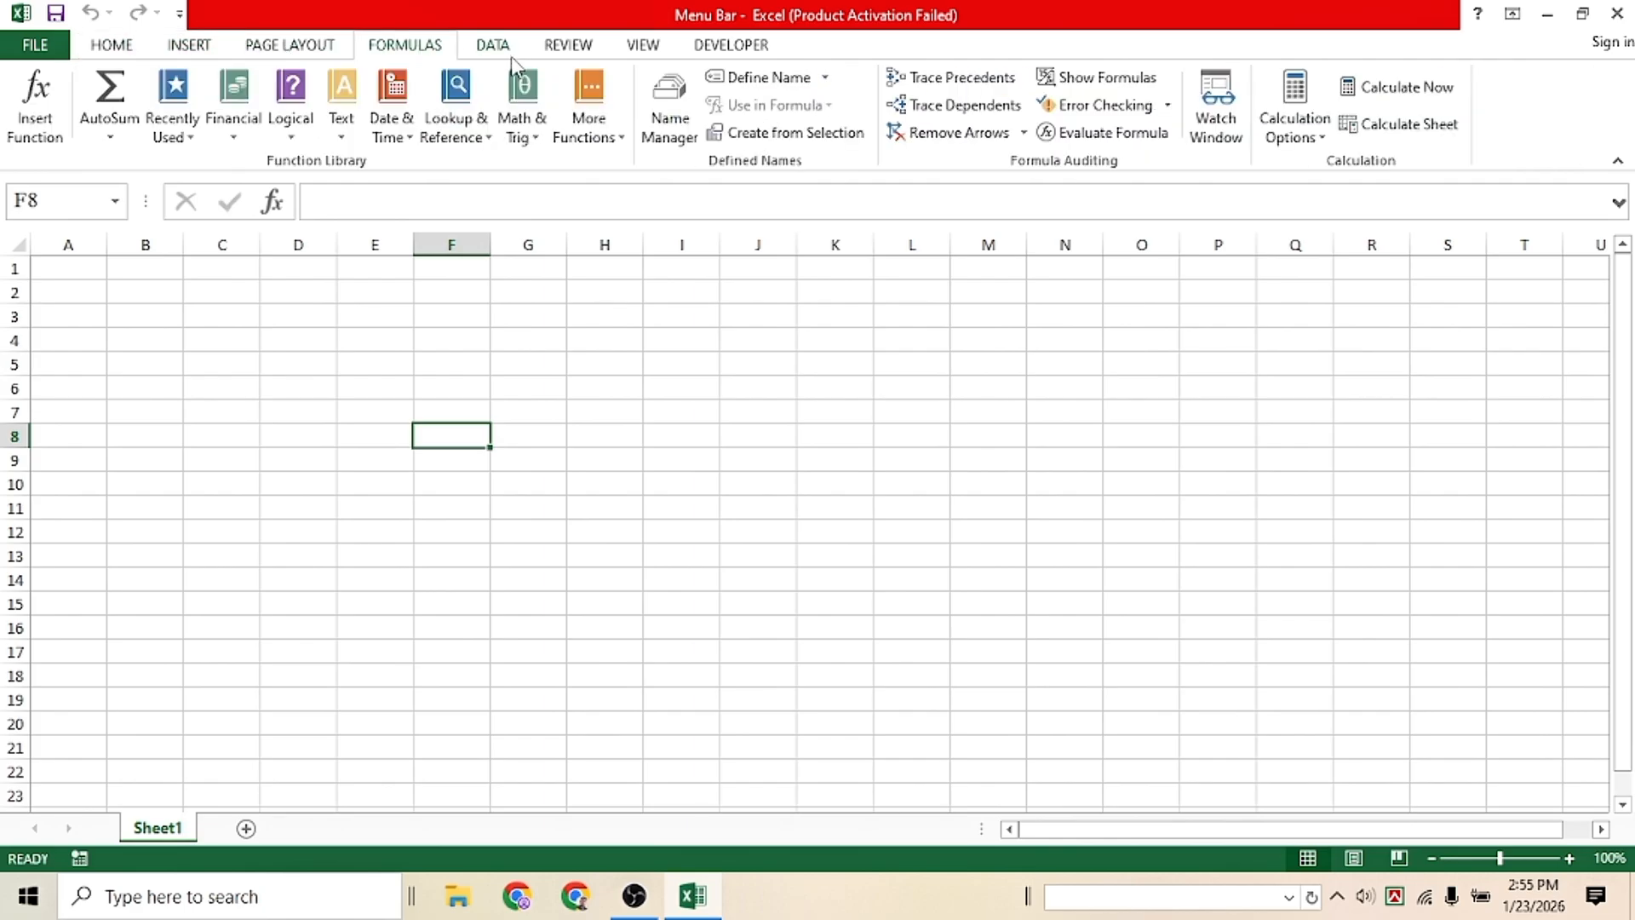
click(511, 52)
click(566, 49)
click(631, 49)
click(712, 51)
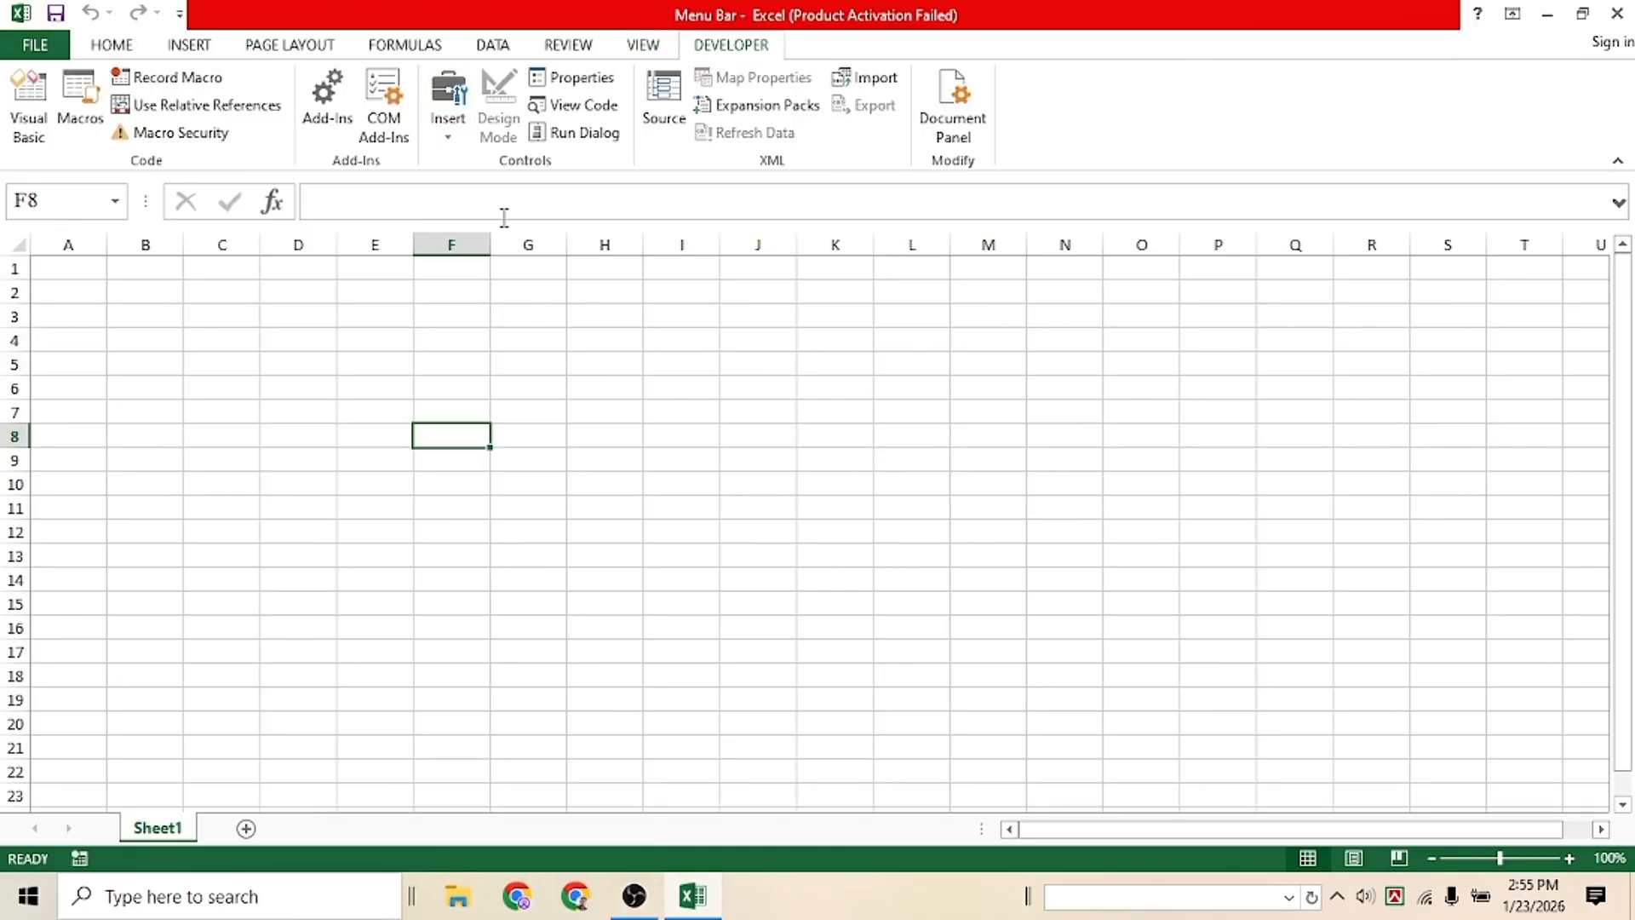
click(303, 485)
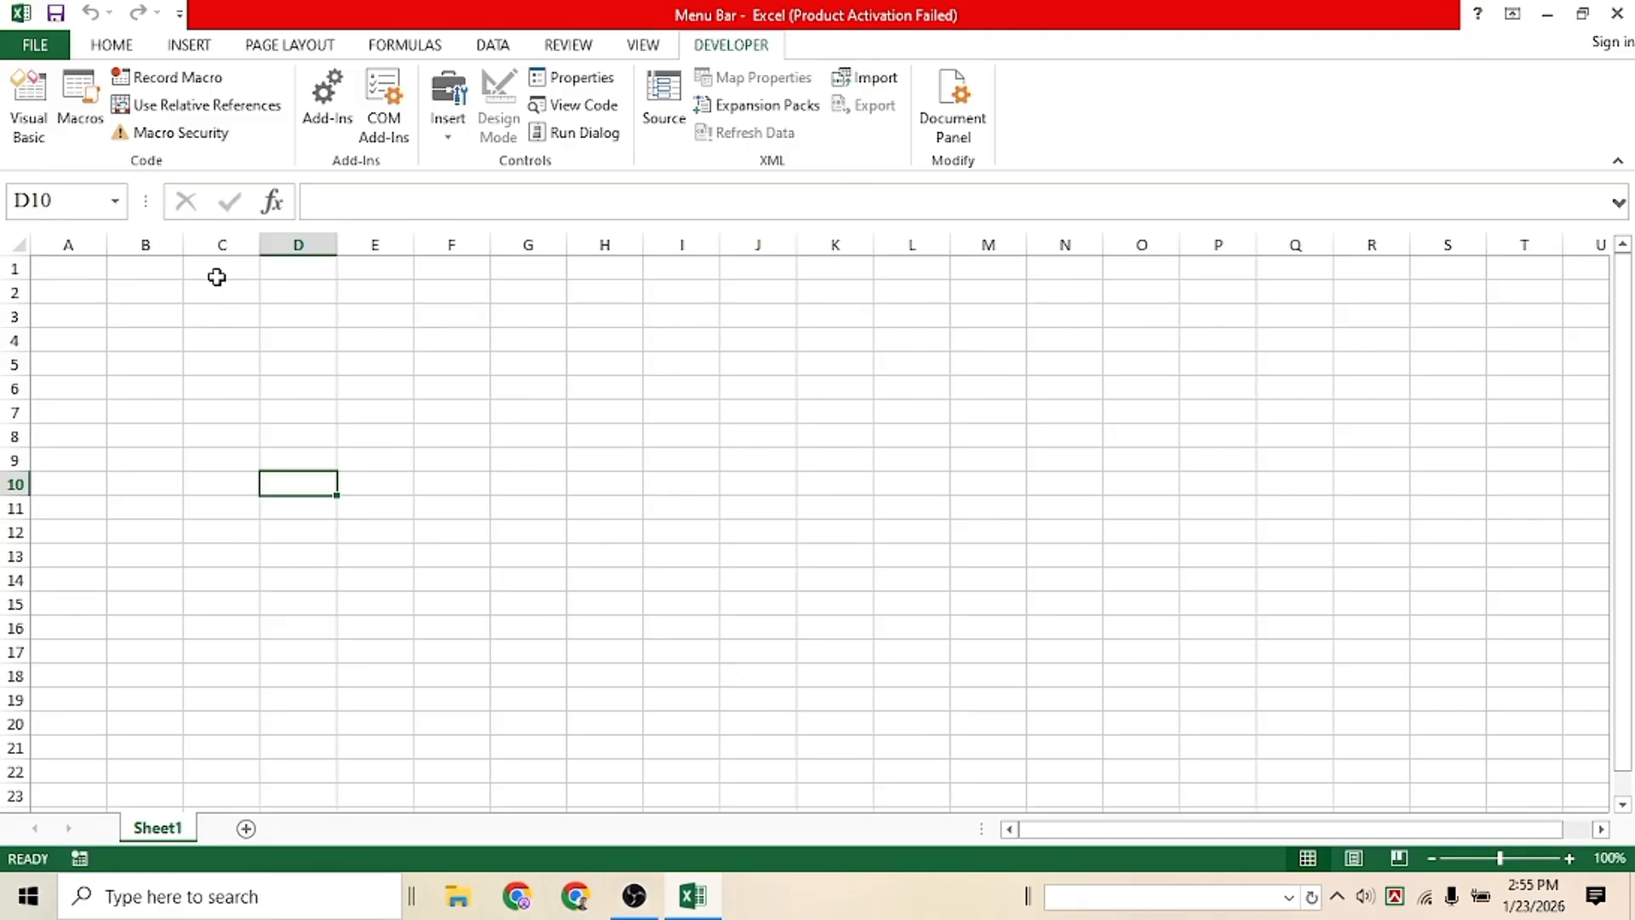
Step: Open the ribbon customization options and collapse the Developer entry in the main tabs list
click(36, 46)
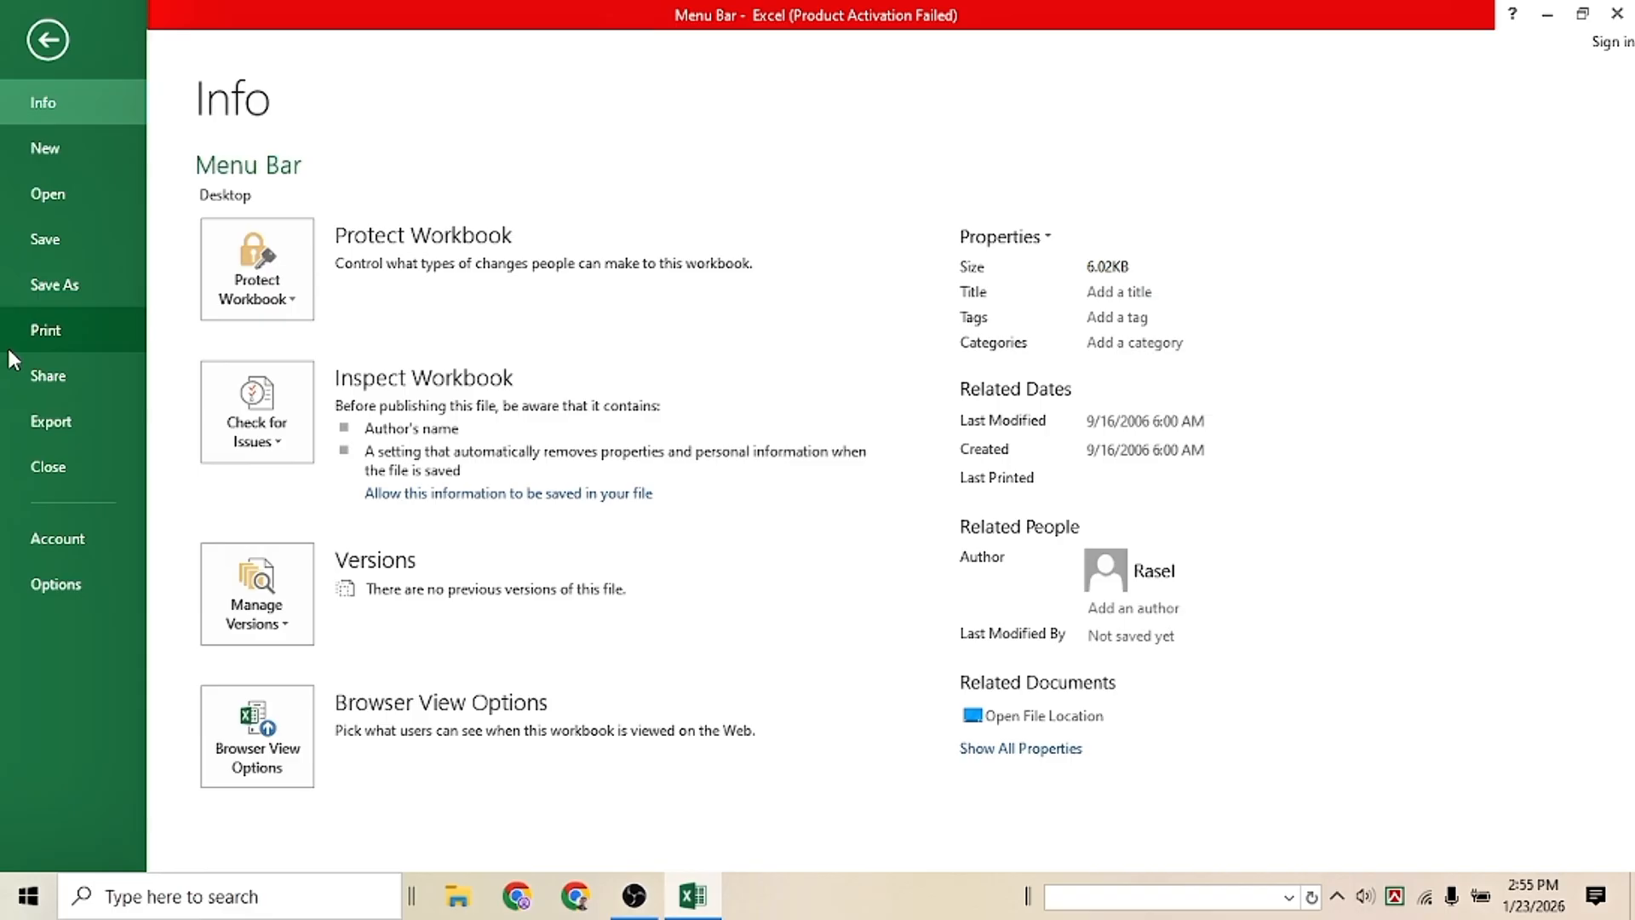
click(54, 588)
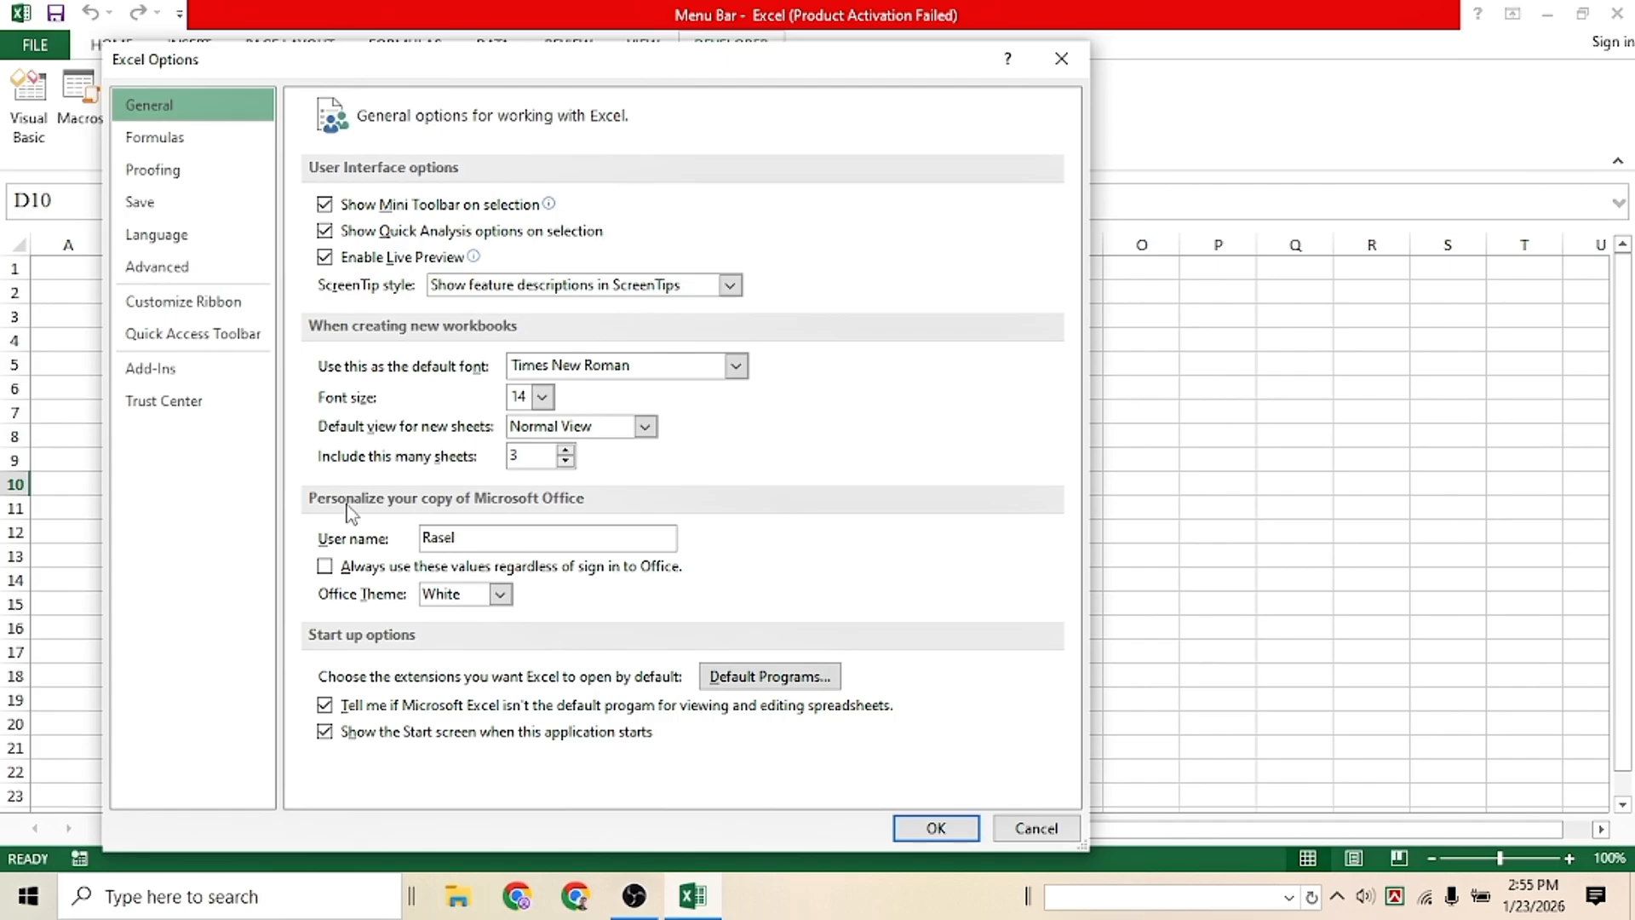
click(170, 303)
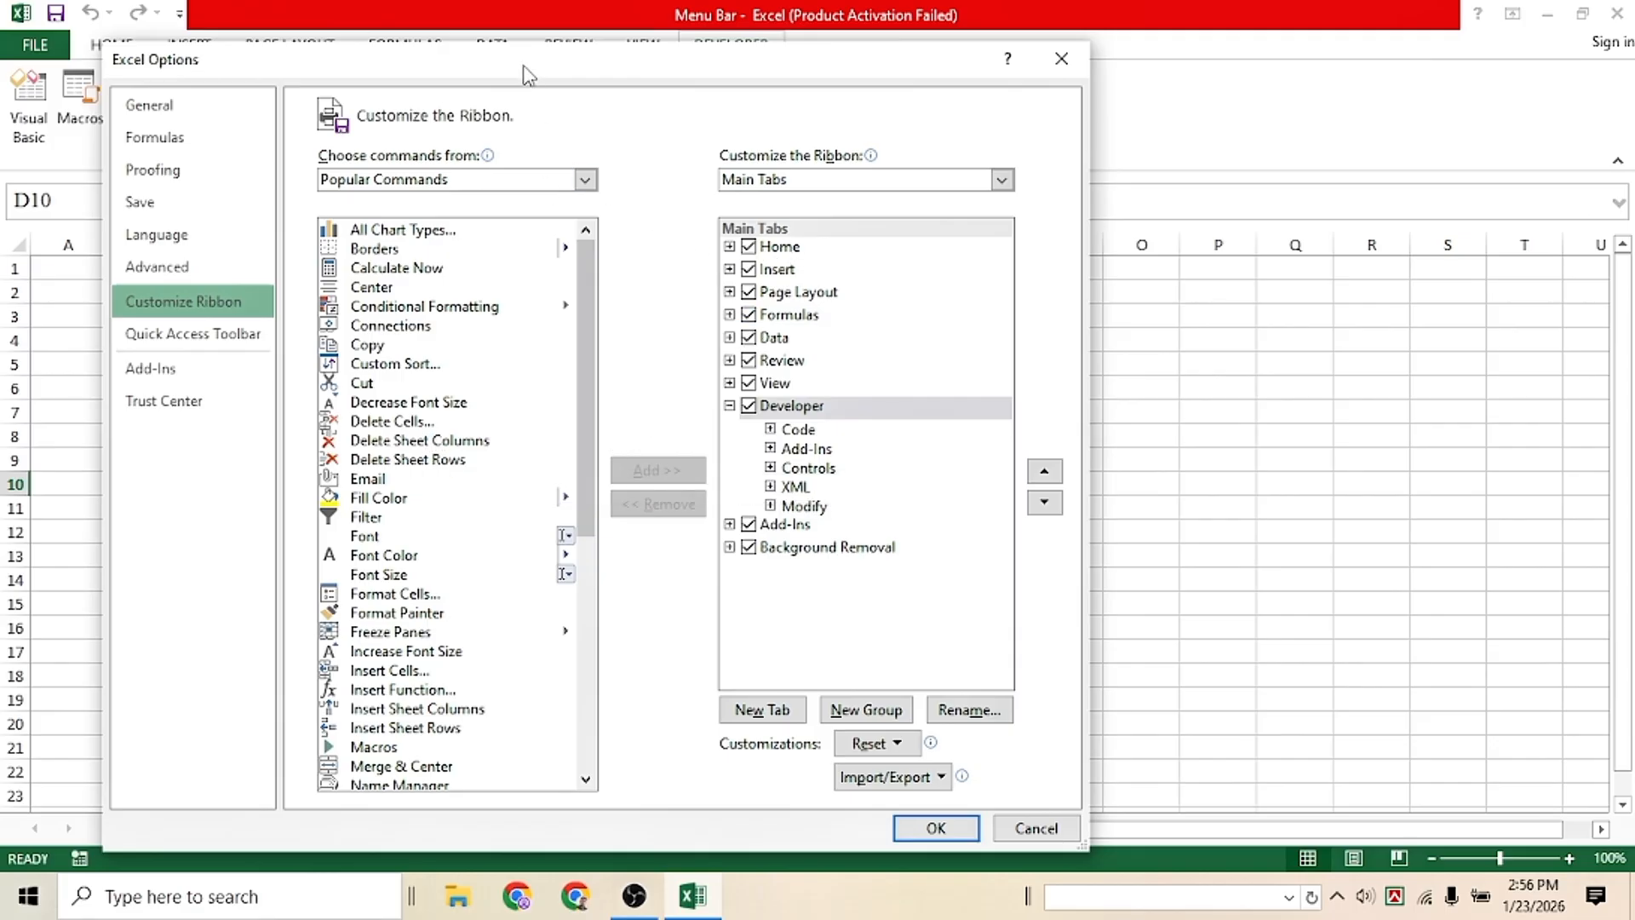
drag(525, 75, 505, 118)
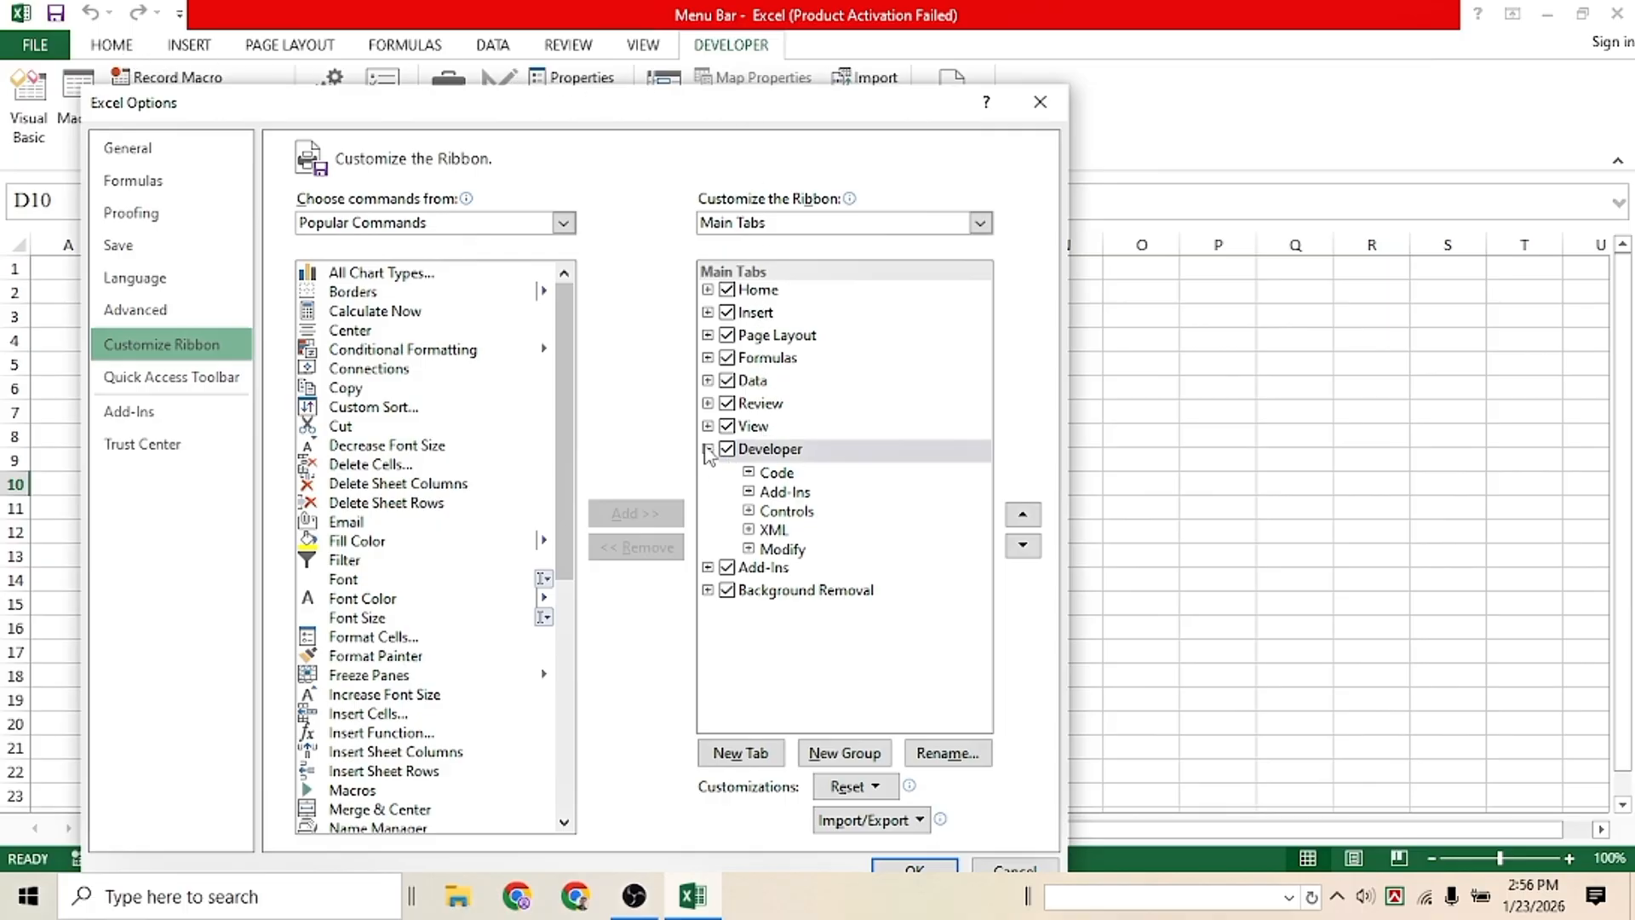
click(708, 449)
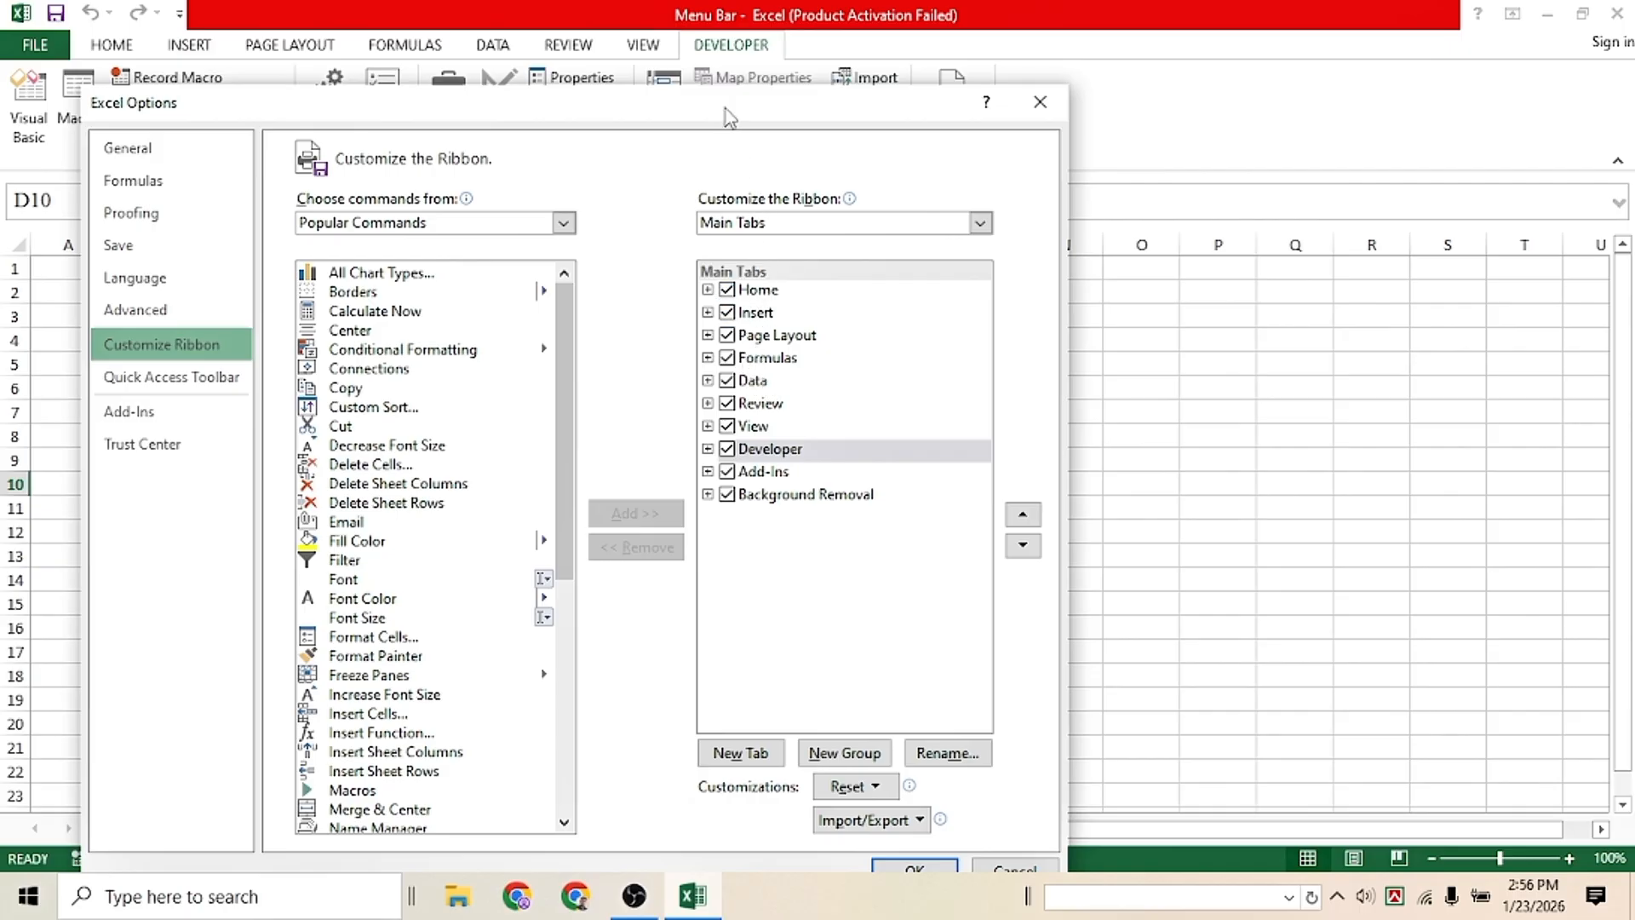
drag(728, 117, 738, 120)
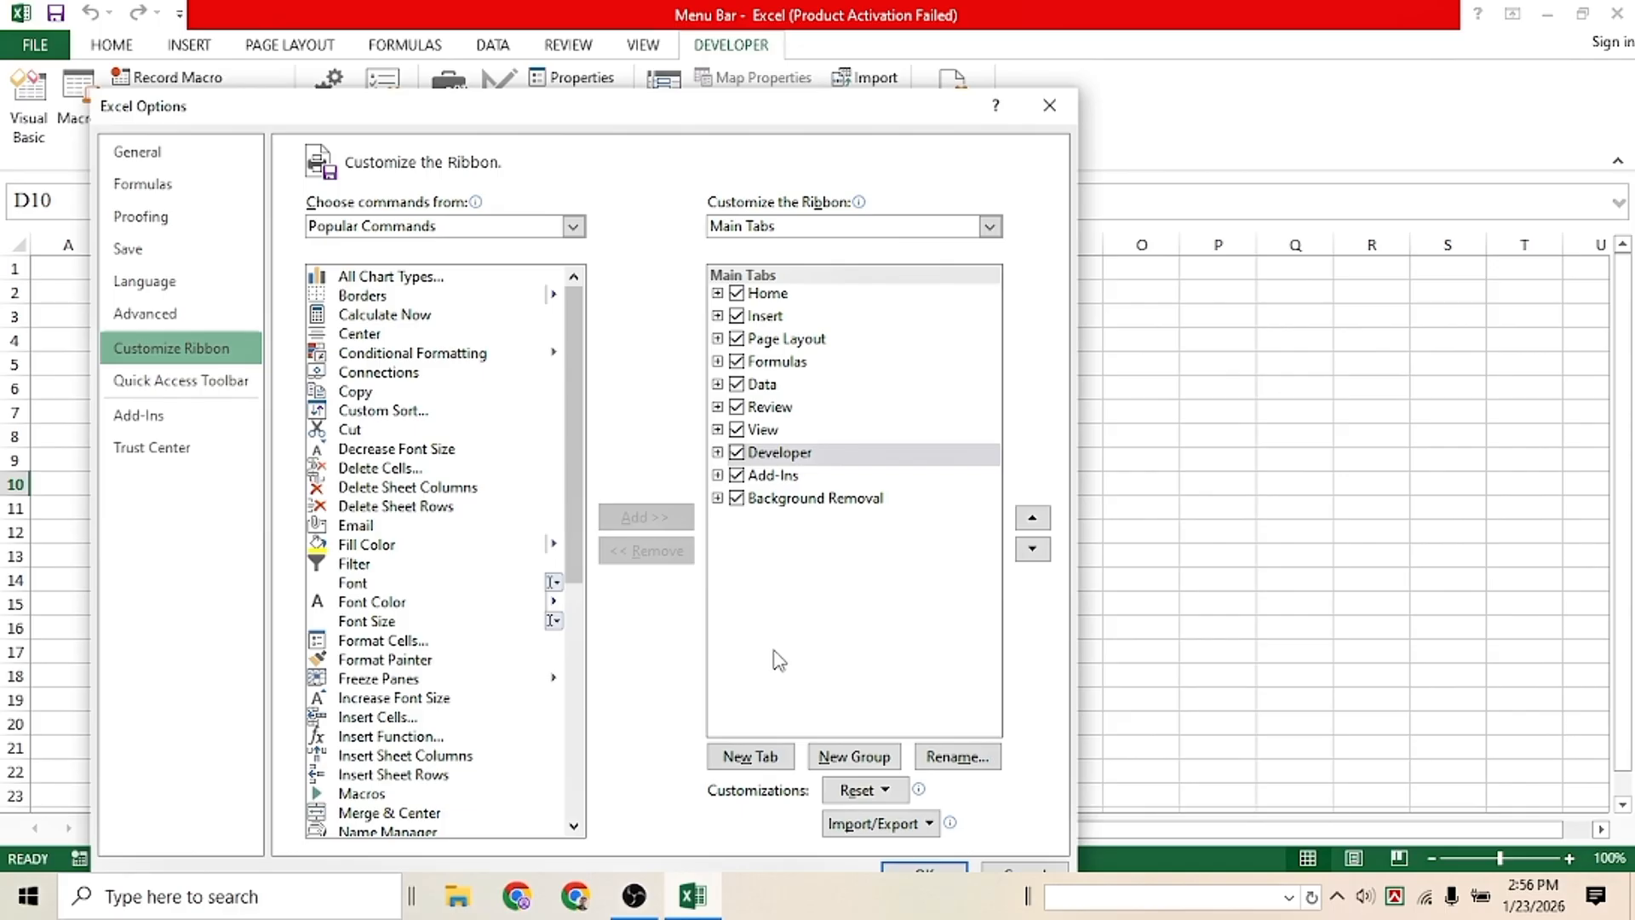
Step: Add a custom ribbon tab after Developer and rename it with the workbook author's name
click(748, 756)
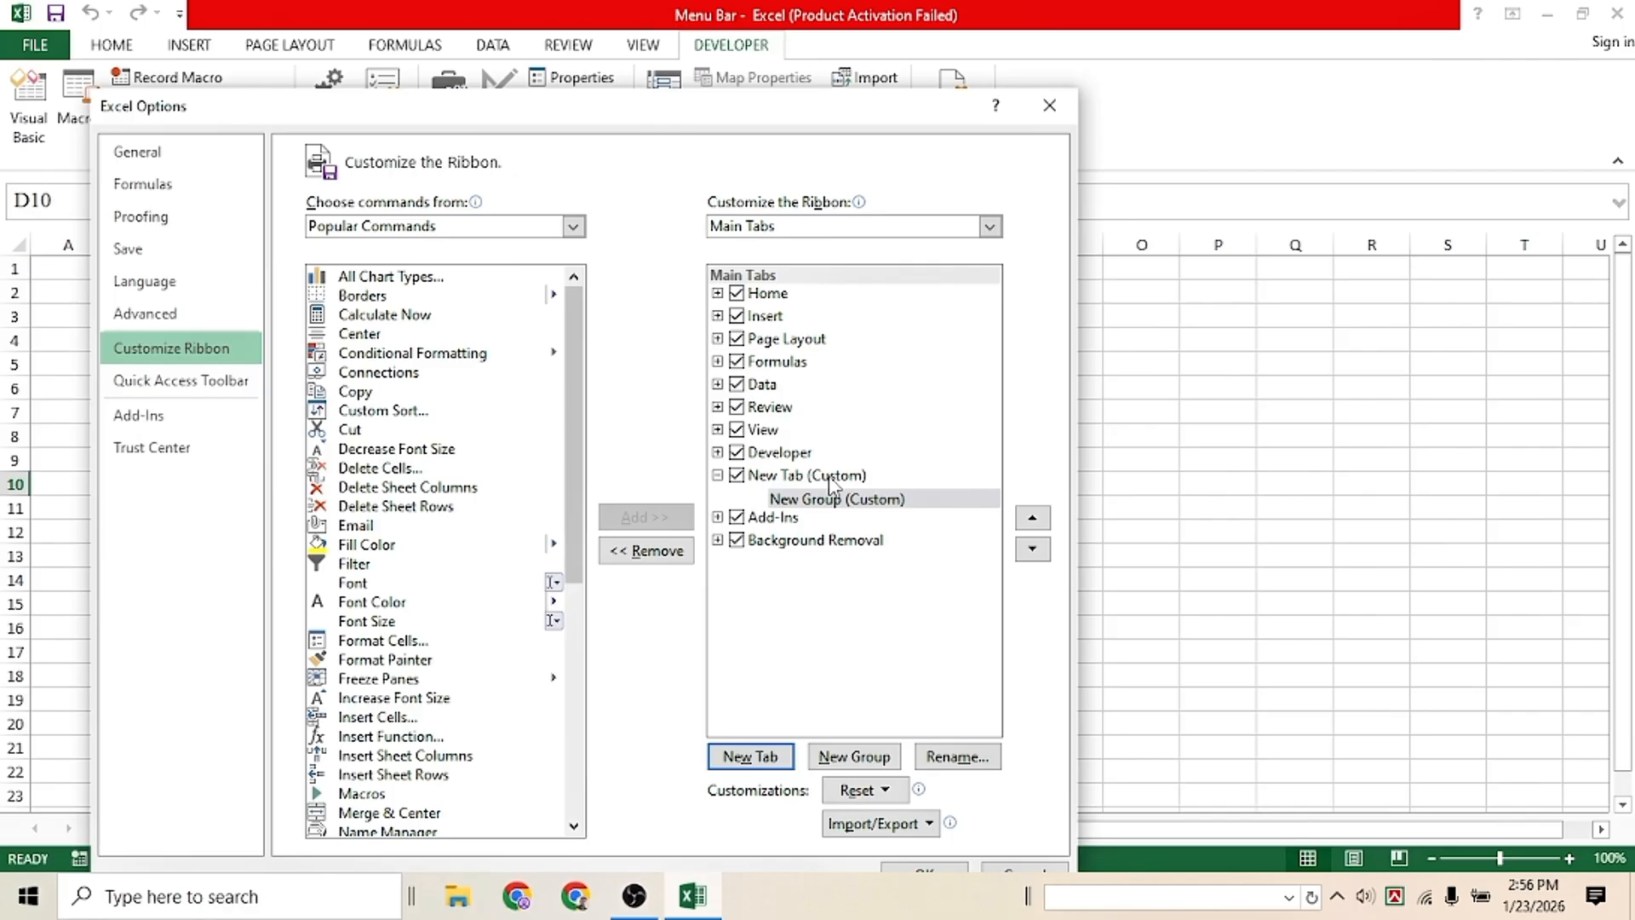
right_click(785, 481)
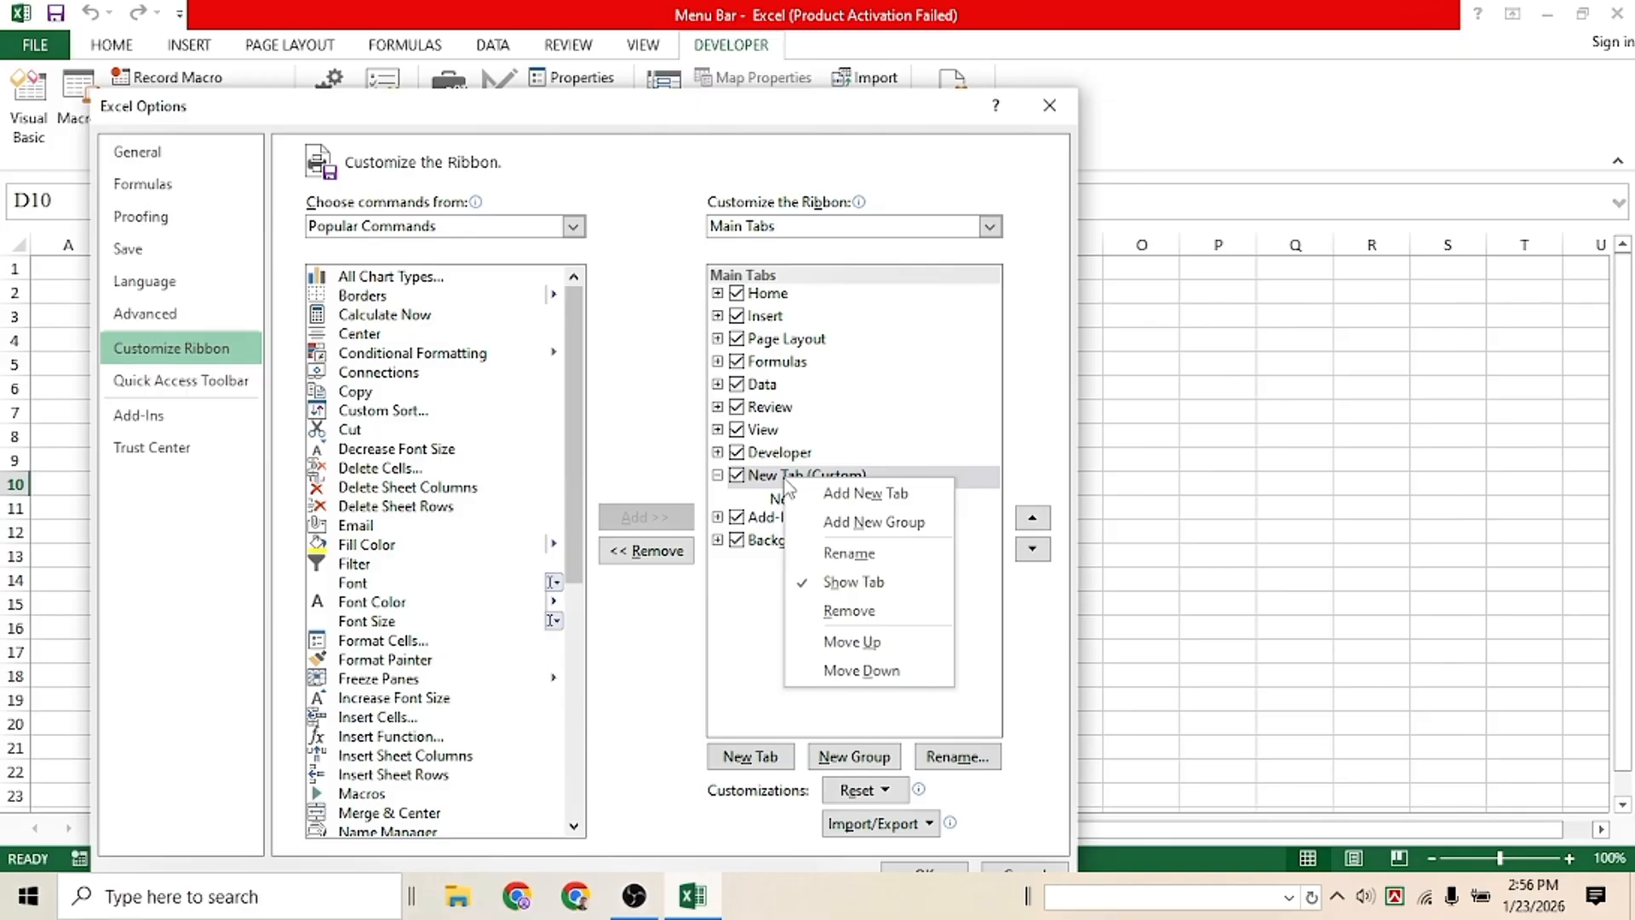
click(811, 553)
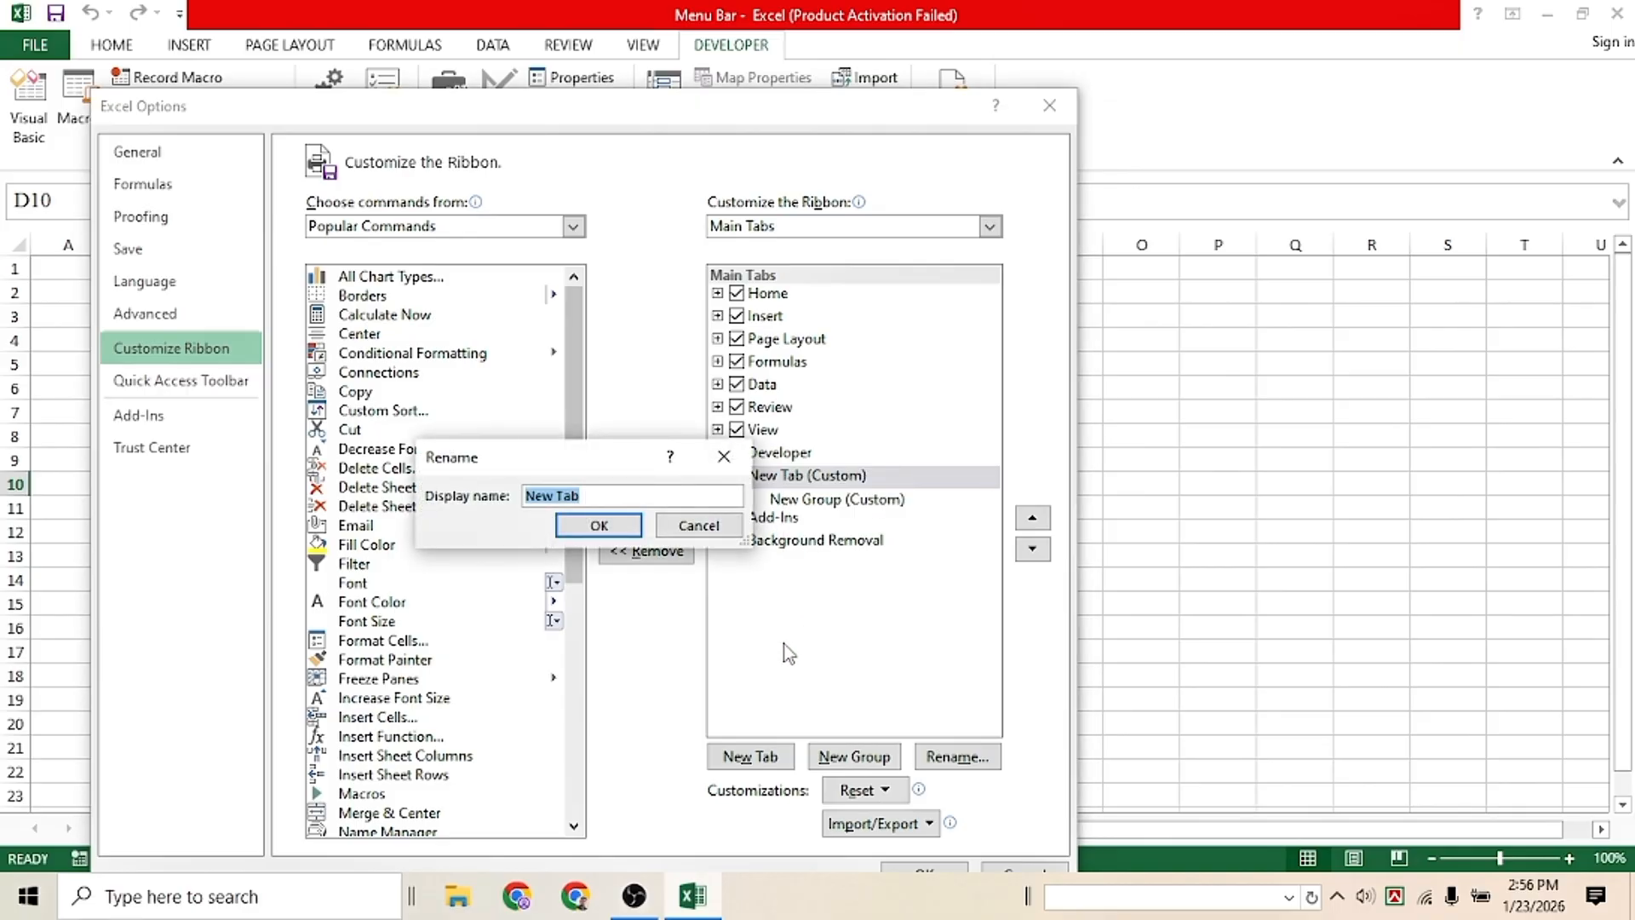
text(Rasel)
click(598, 525)
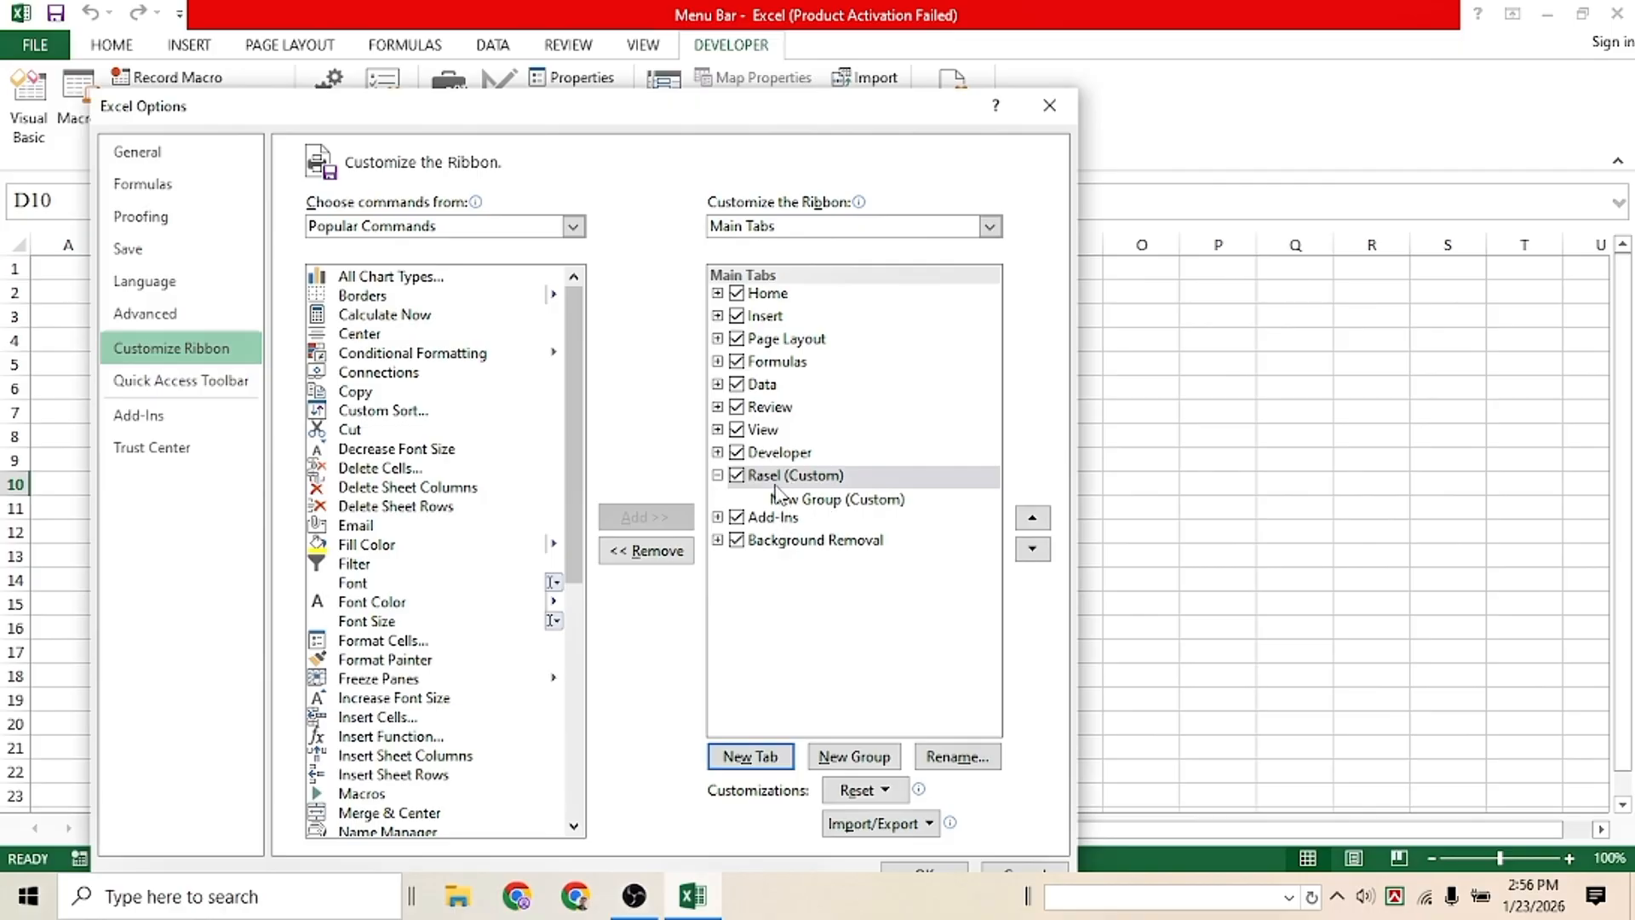
Step: Add three more custom groups below the existing new group in the custom ribbon tab
click(808, 504)
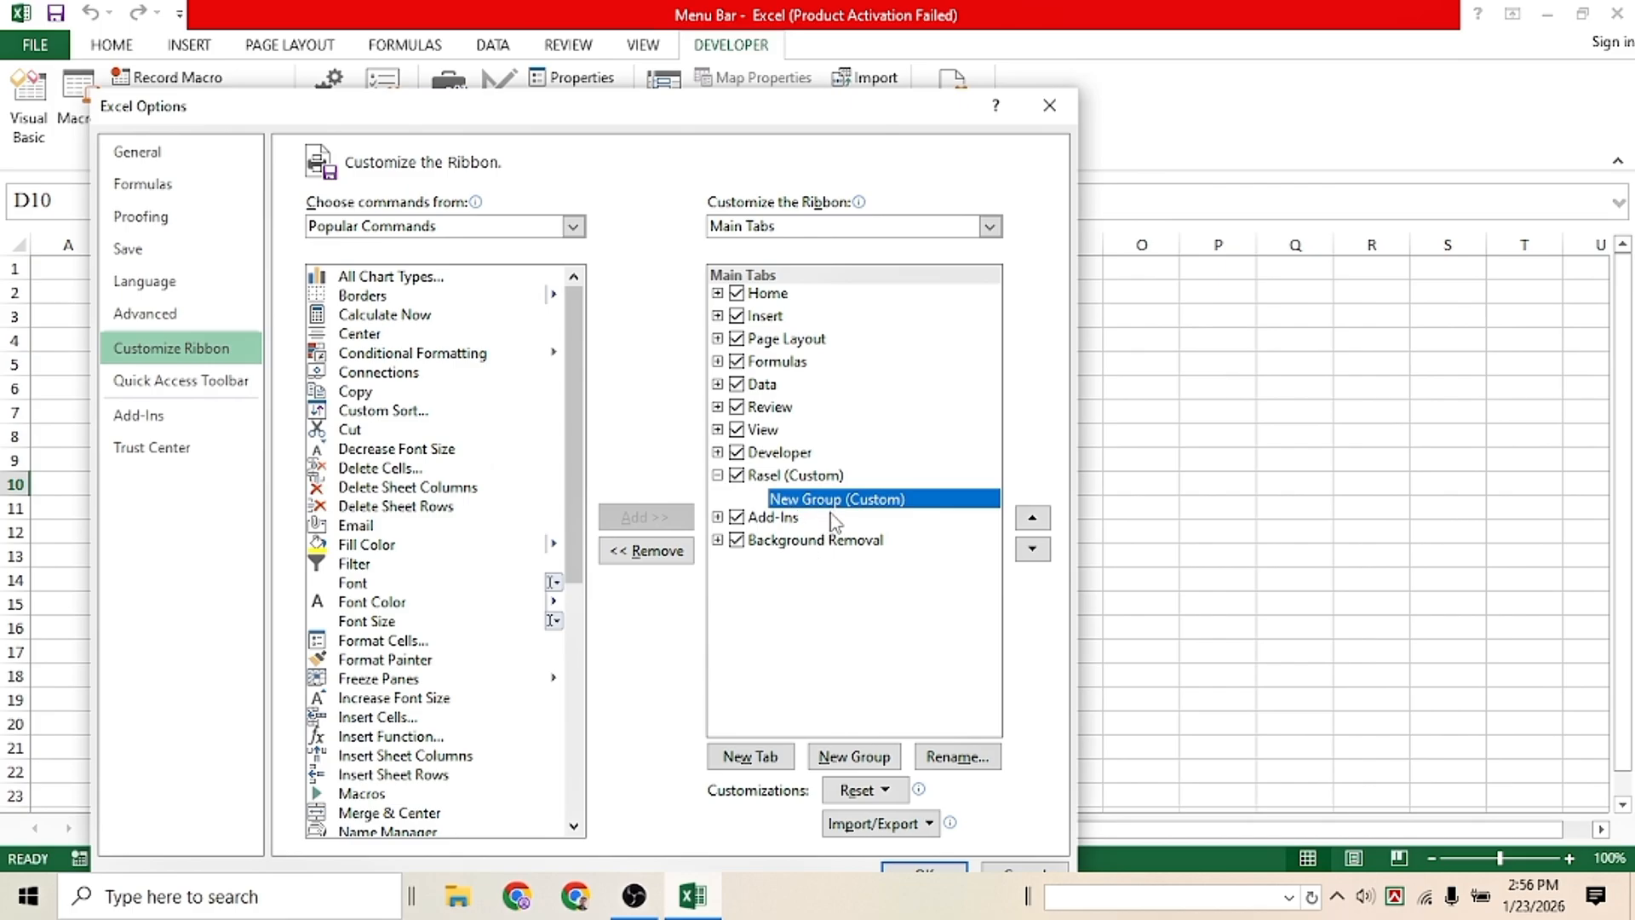
click(844, 768)
click(844, 768)
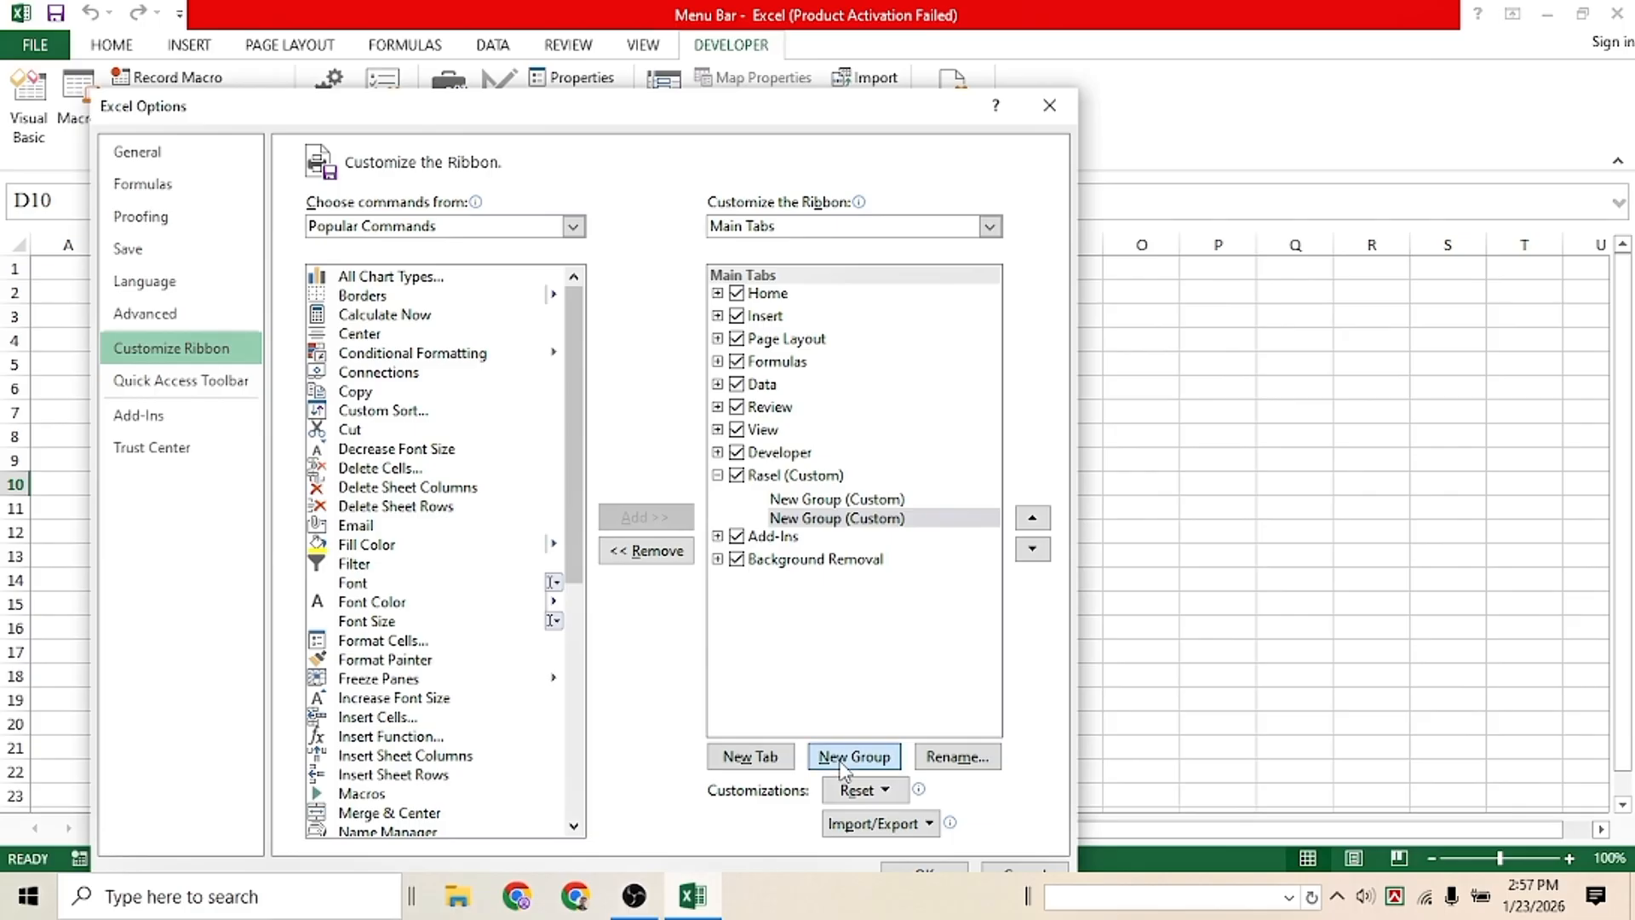
click(844, 768)
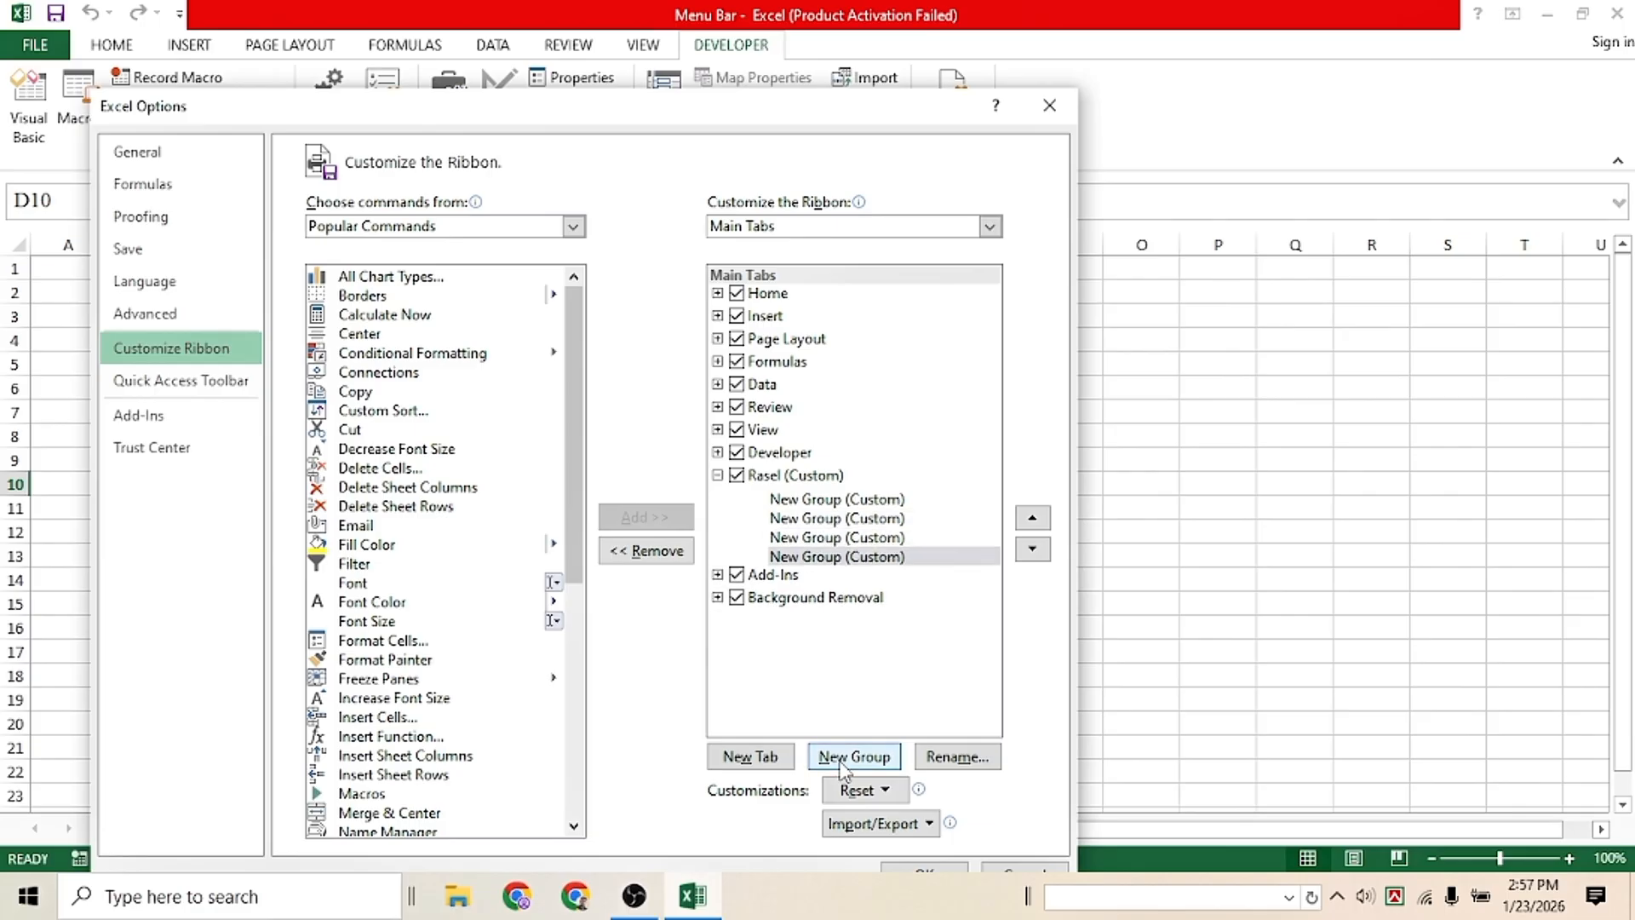
Step: Rename the first custom group in the new ribbon tab to "Group 1"
click(837, 505)
click(839, 514)
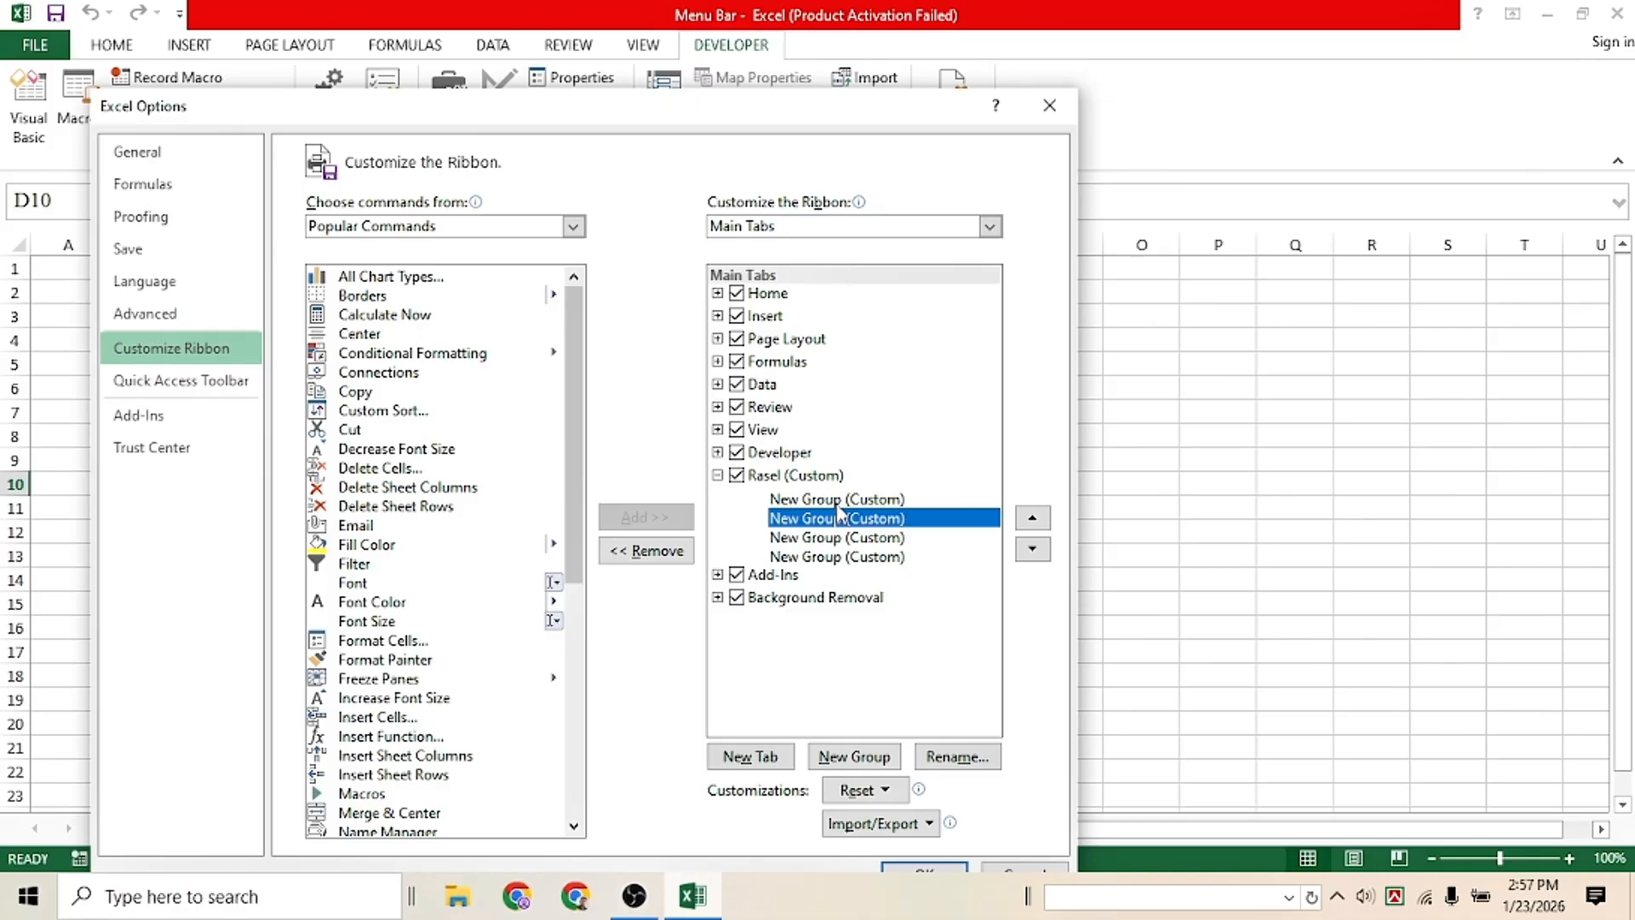
click(838, 502)
right_click(839, 513)
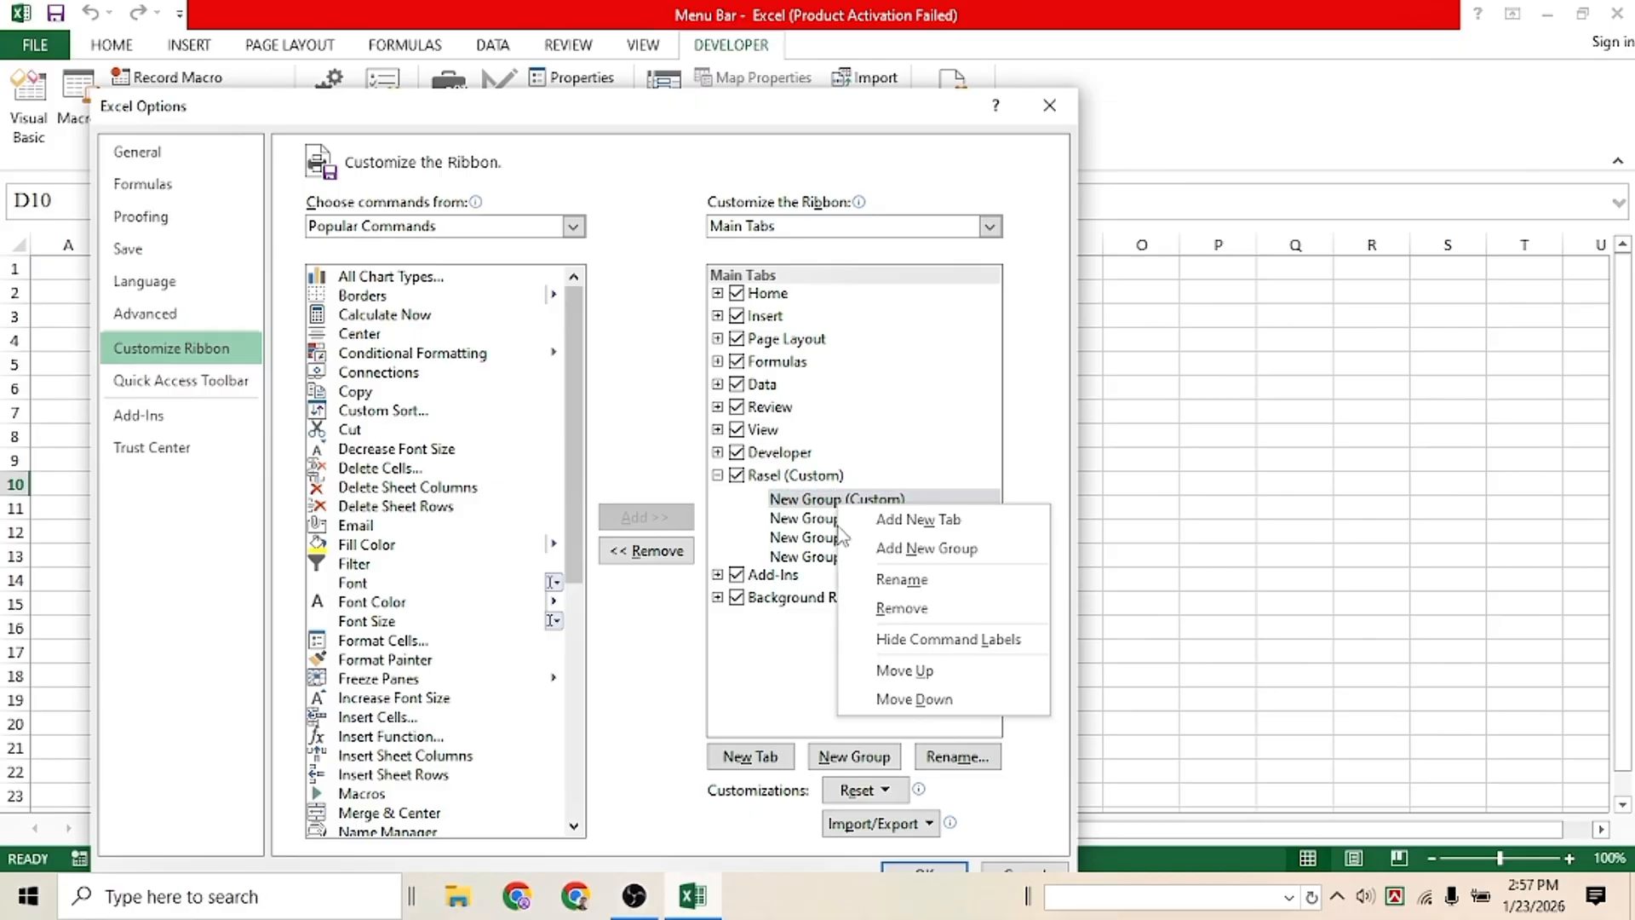
click(902, 579)
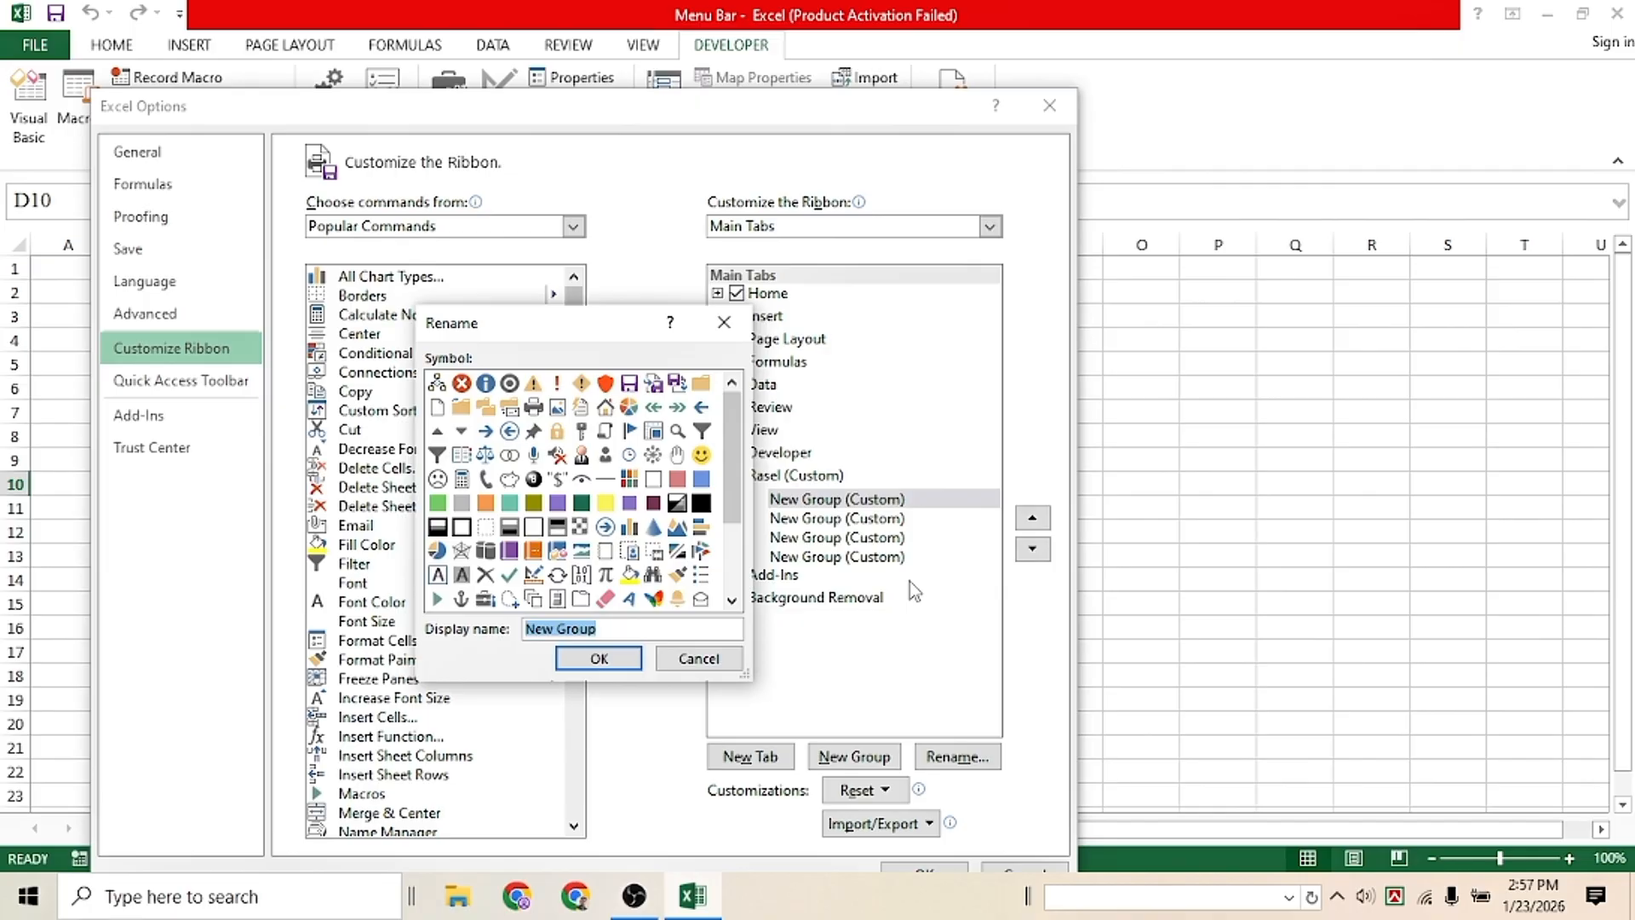
text(Group)
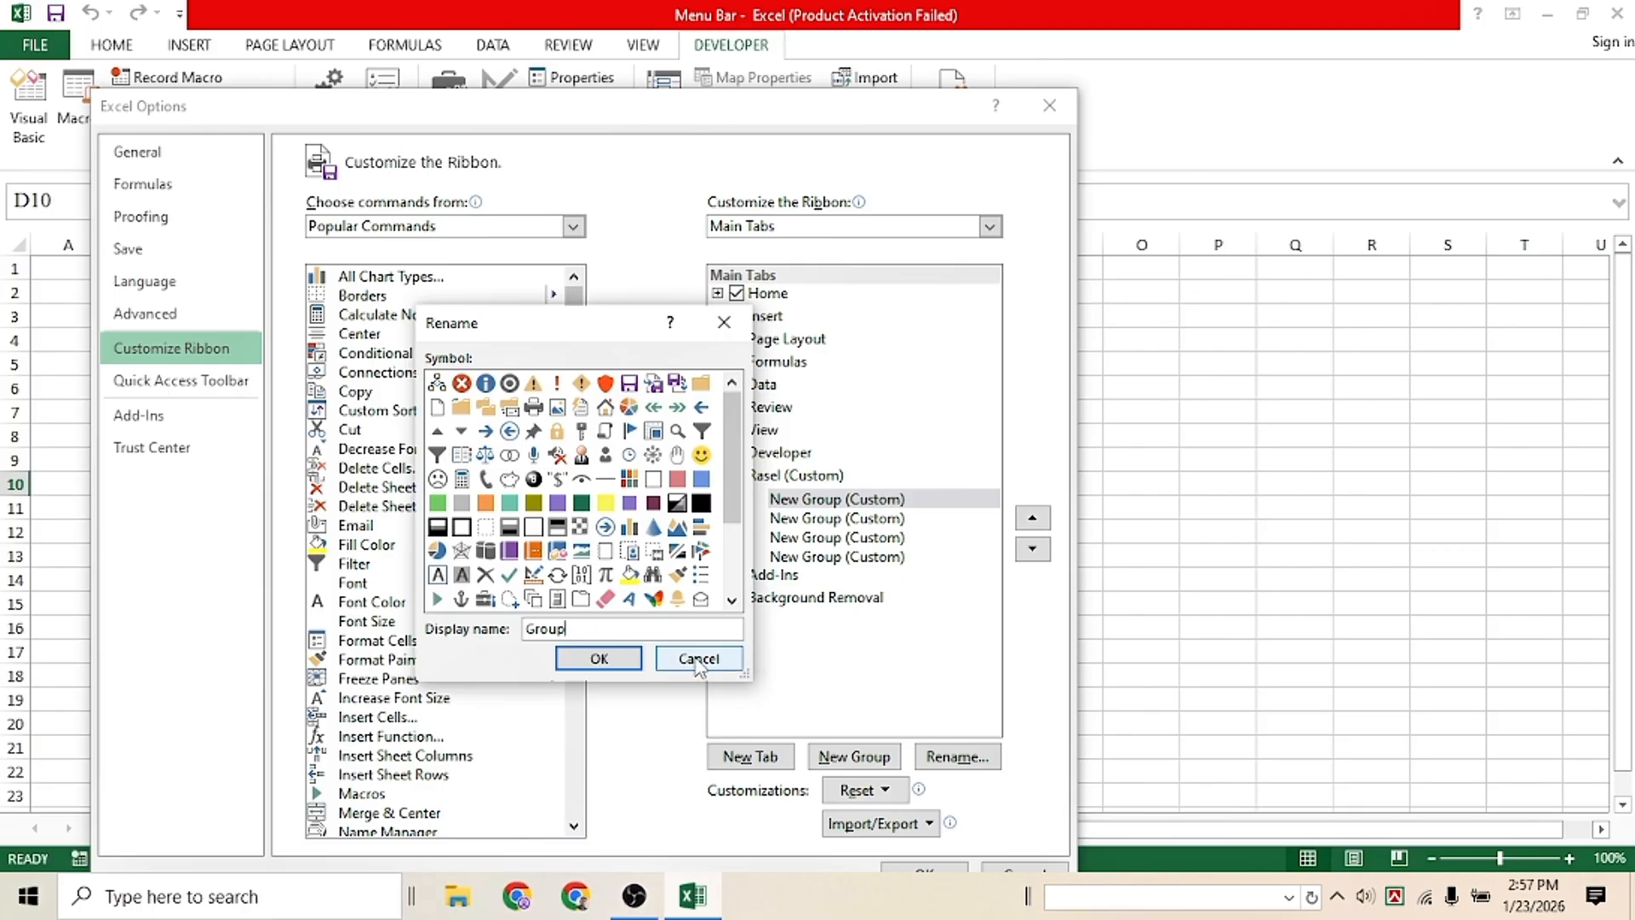
text( 1)
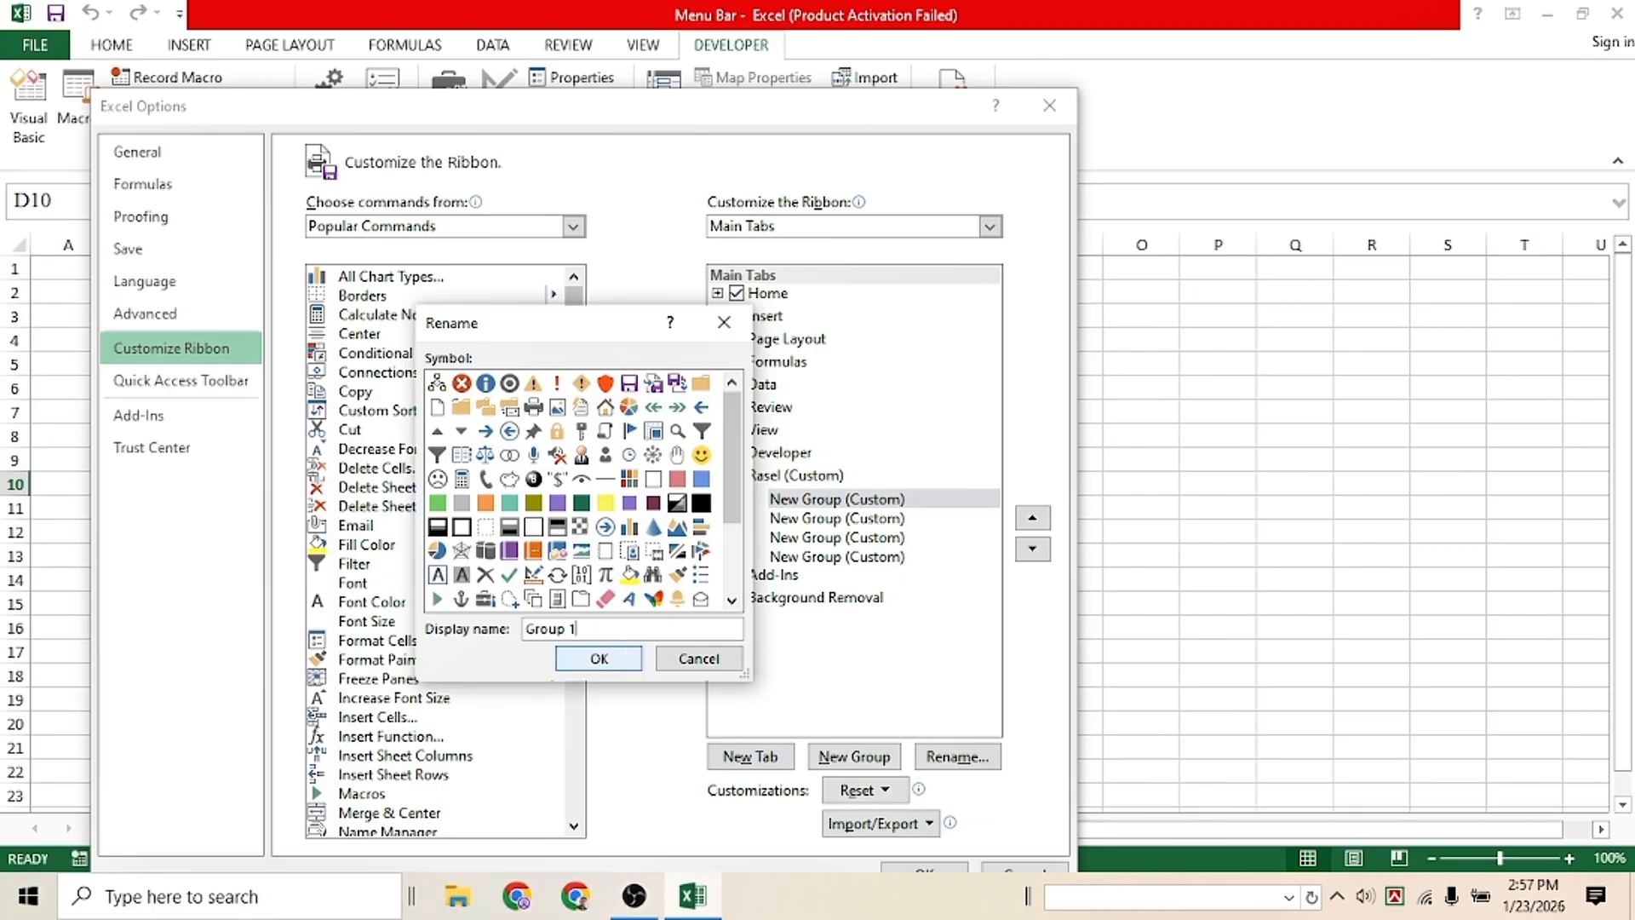
click(582, 663)
Step: Rename the second custom group in the new ribbon tab to "Group 2"
click(808, 522)
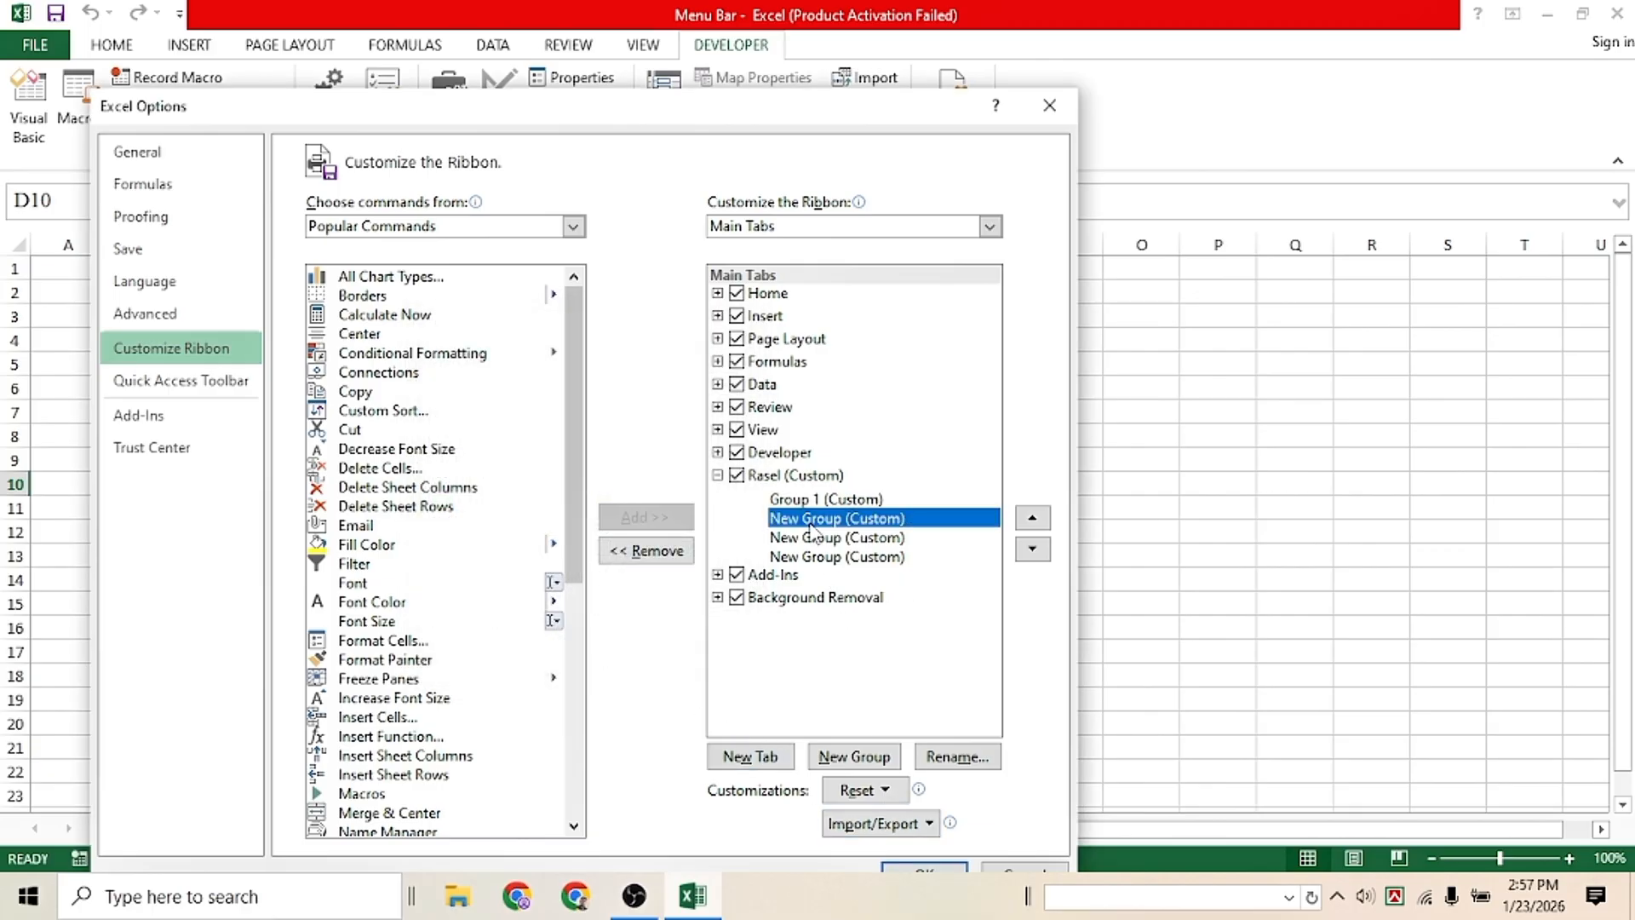
right_click(810, 523)
click(878, 599)
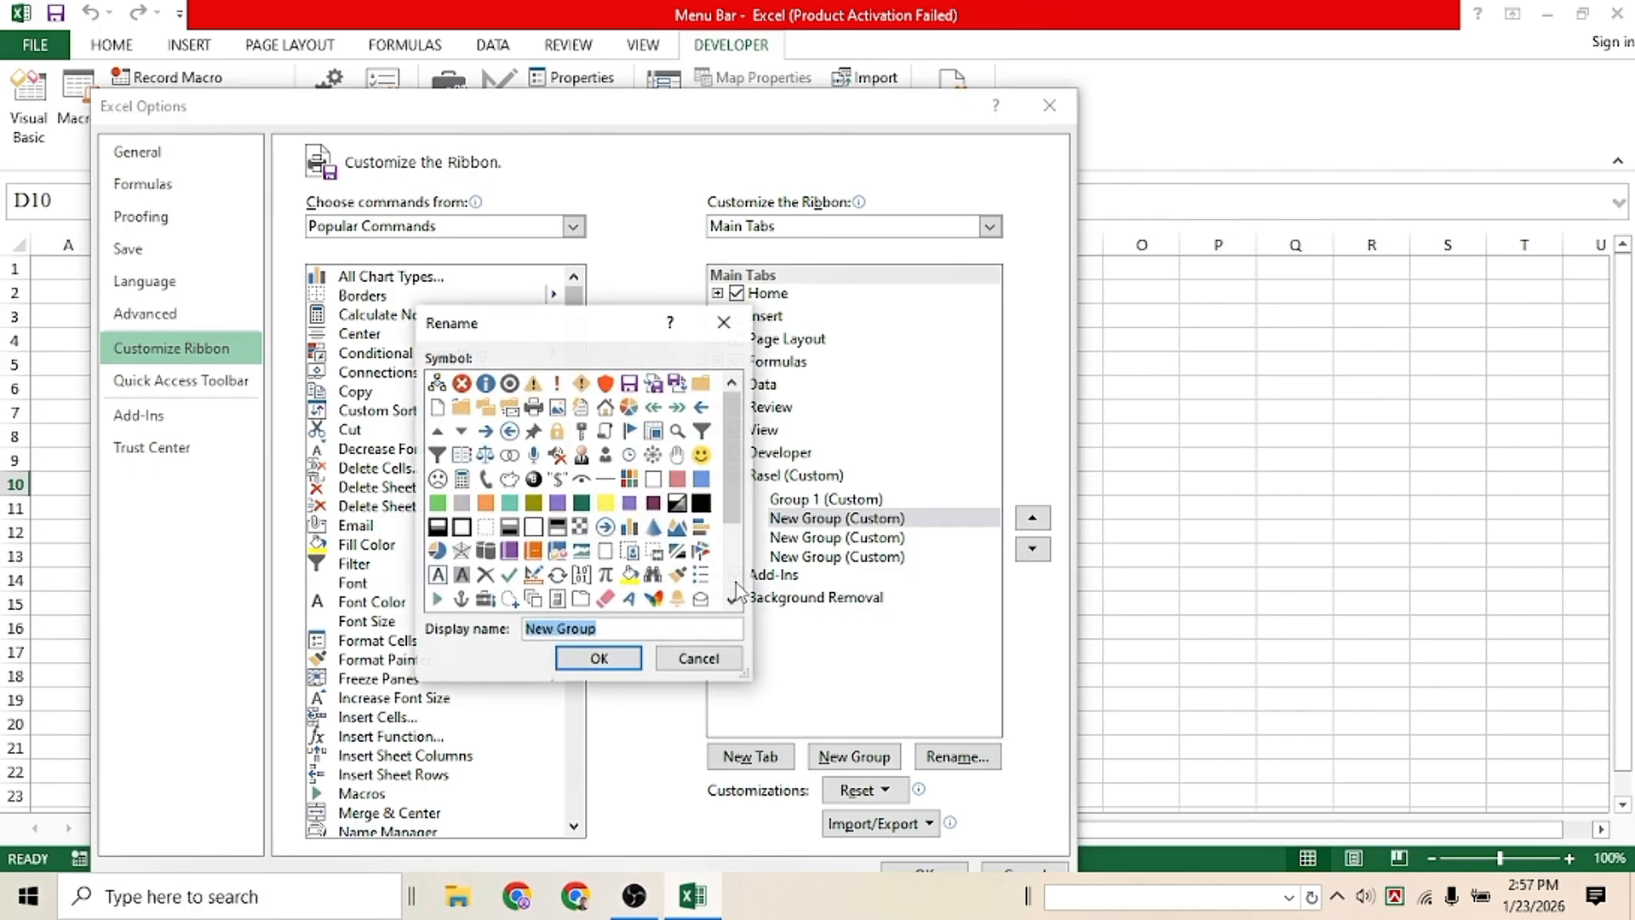
text(Grou)
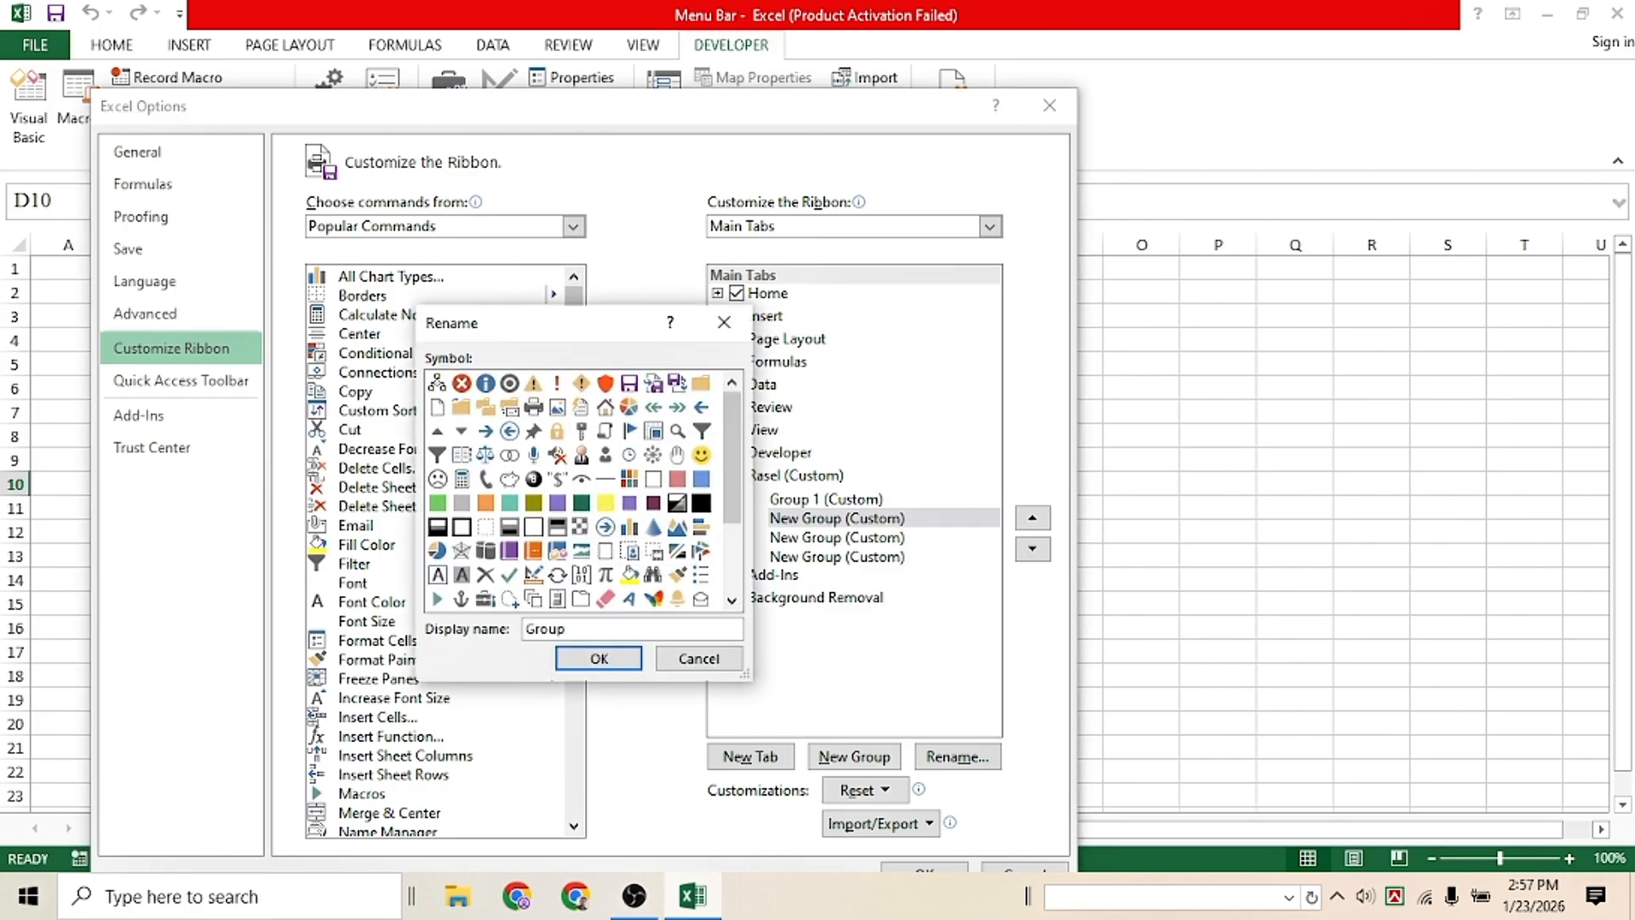
key(BackSpace)
key(BackSpace)
text(u)
click(598, 658)
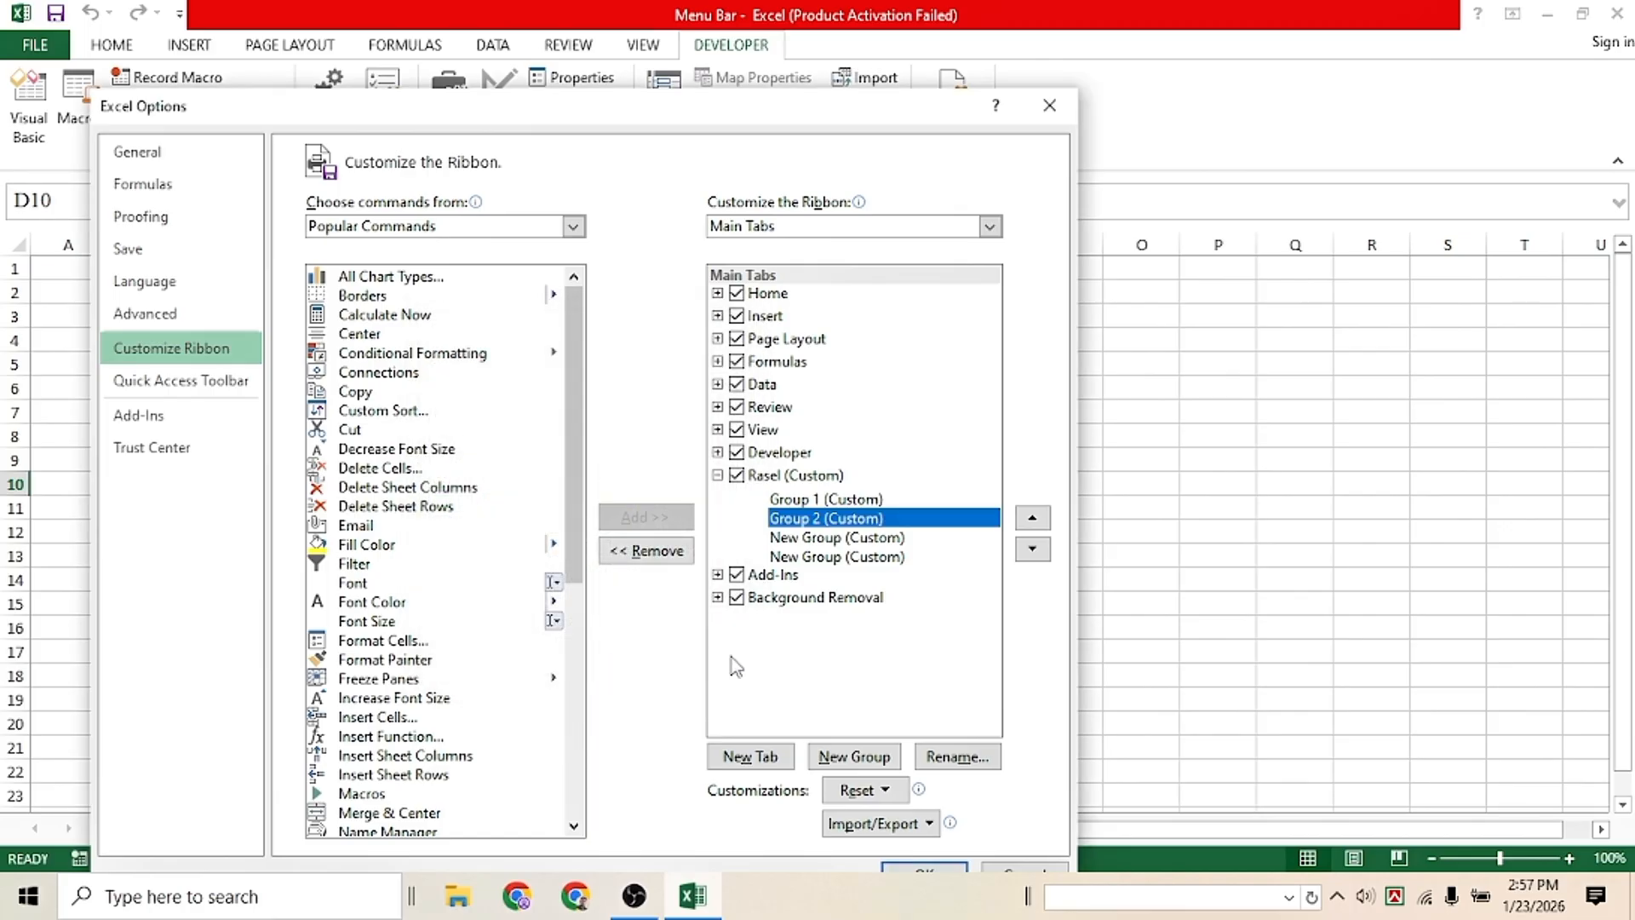
Step: Remove the two remaining unnamed custom groups from the new ribbon tab
click(817, 539)
right_click(816, 543)
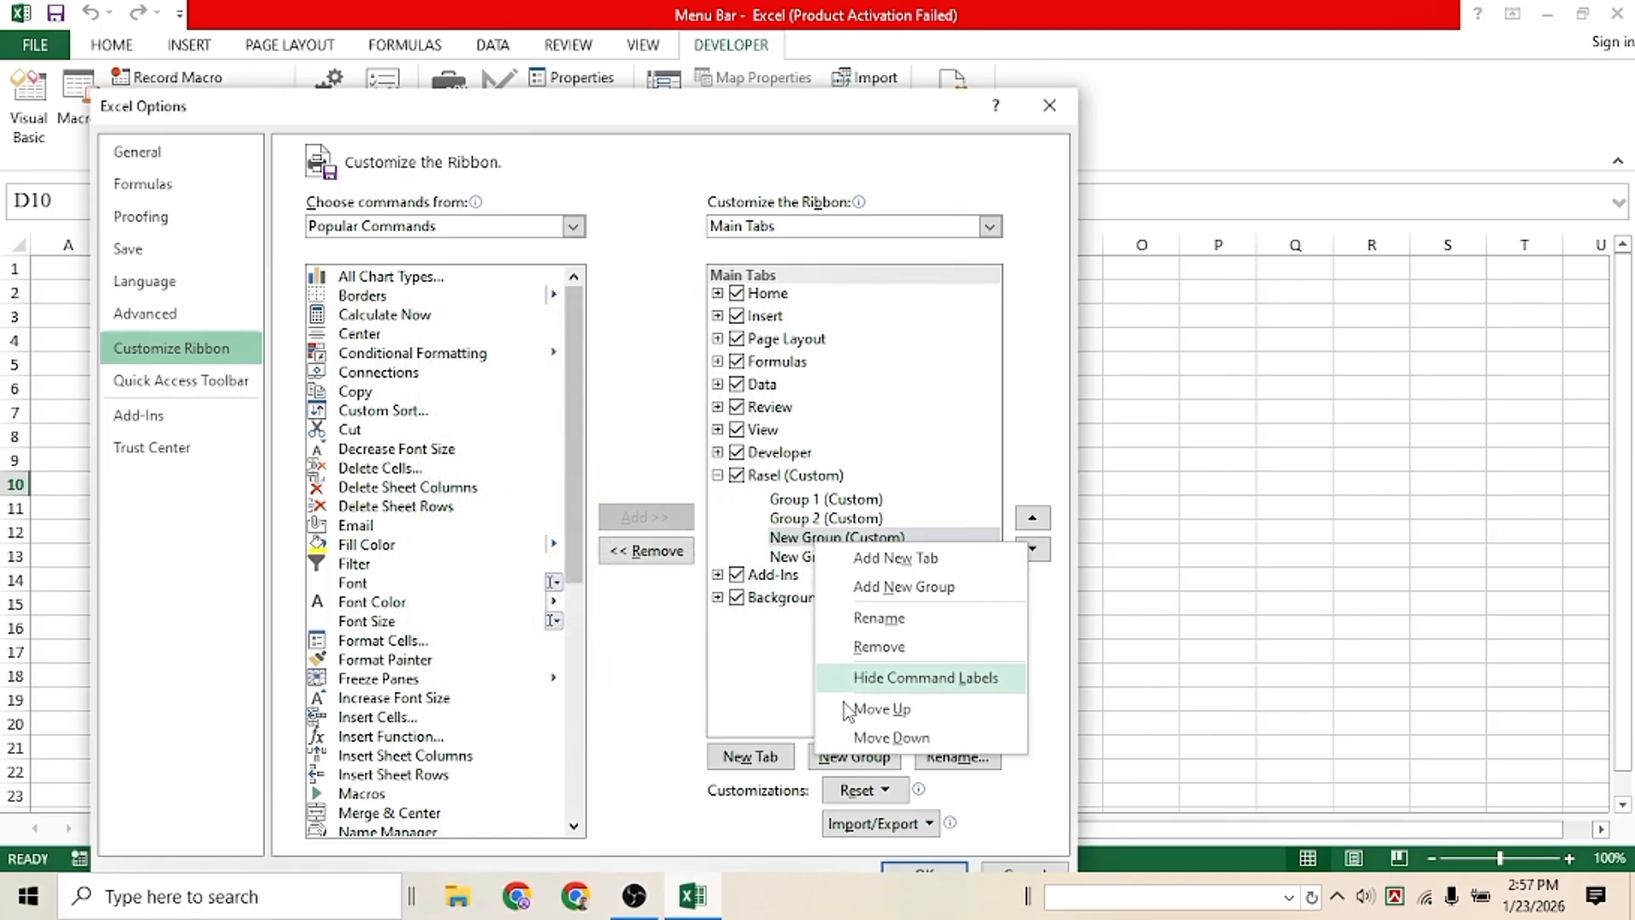
click(892, 648)
click(860, 538)
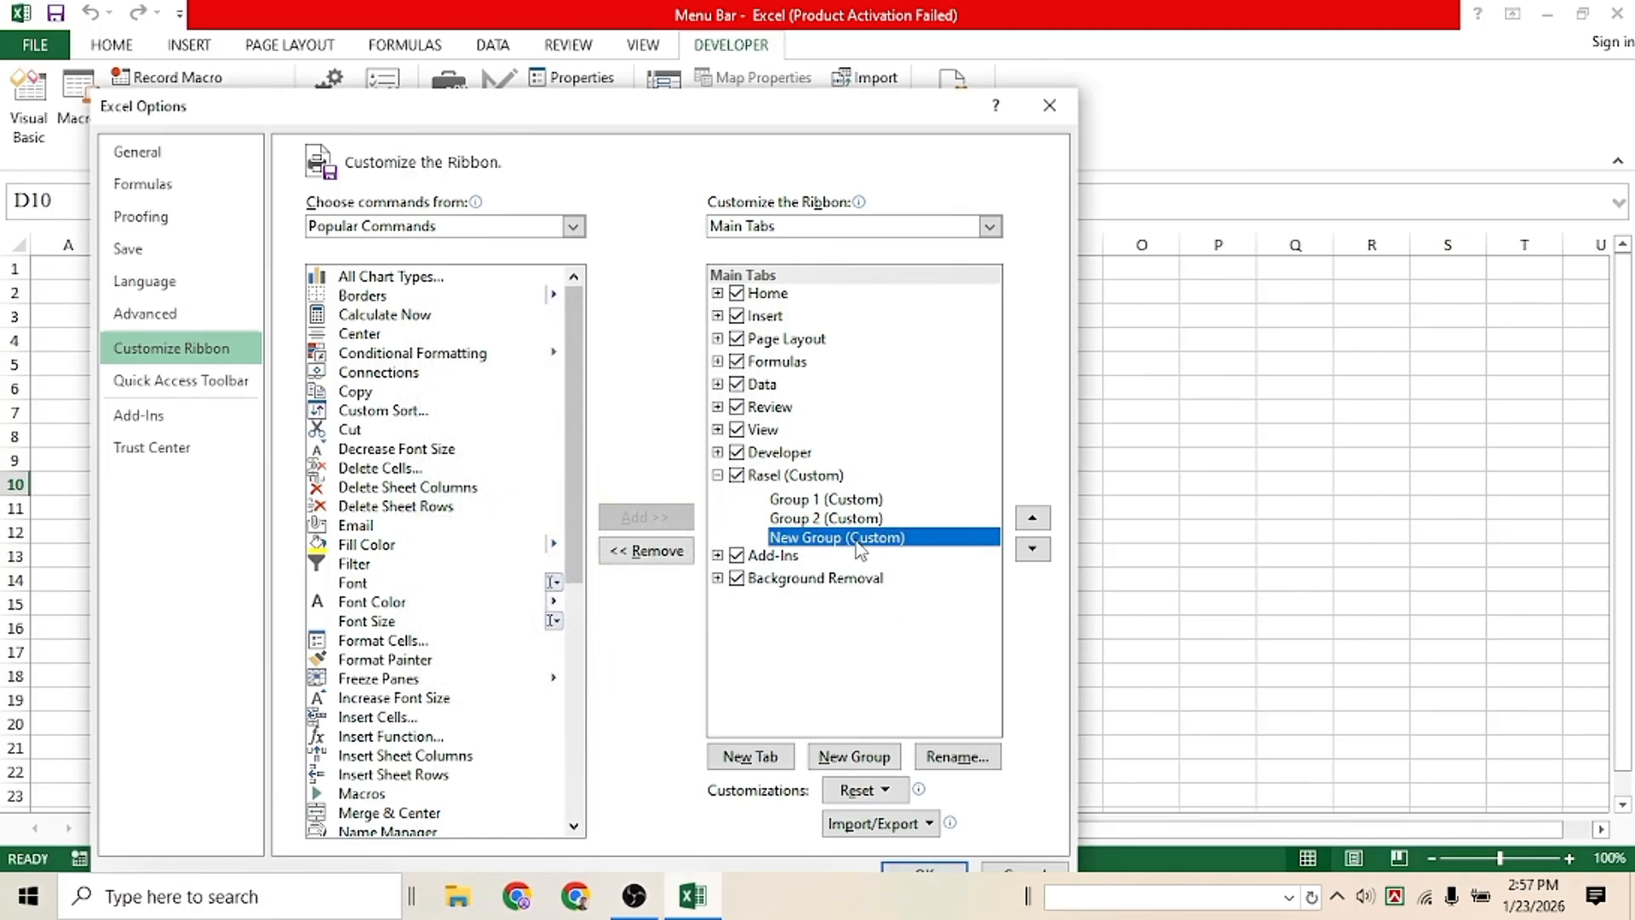
right_click(855, 542)
click(880, 644)
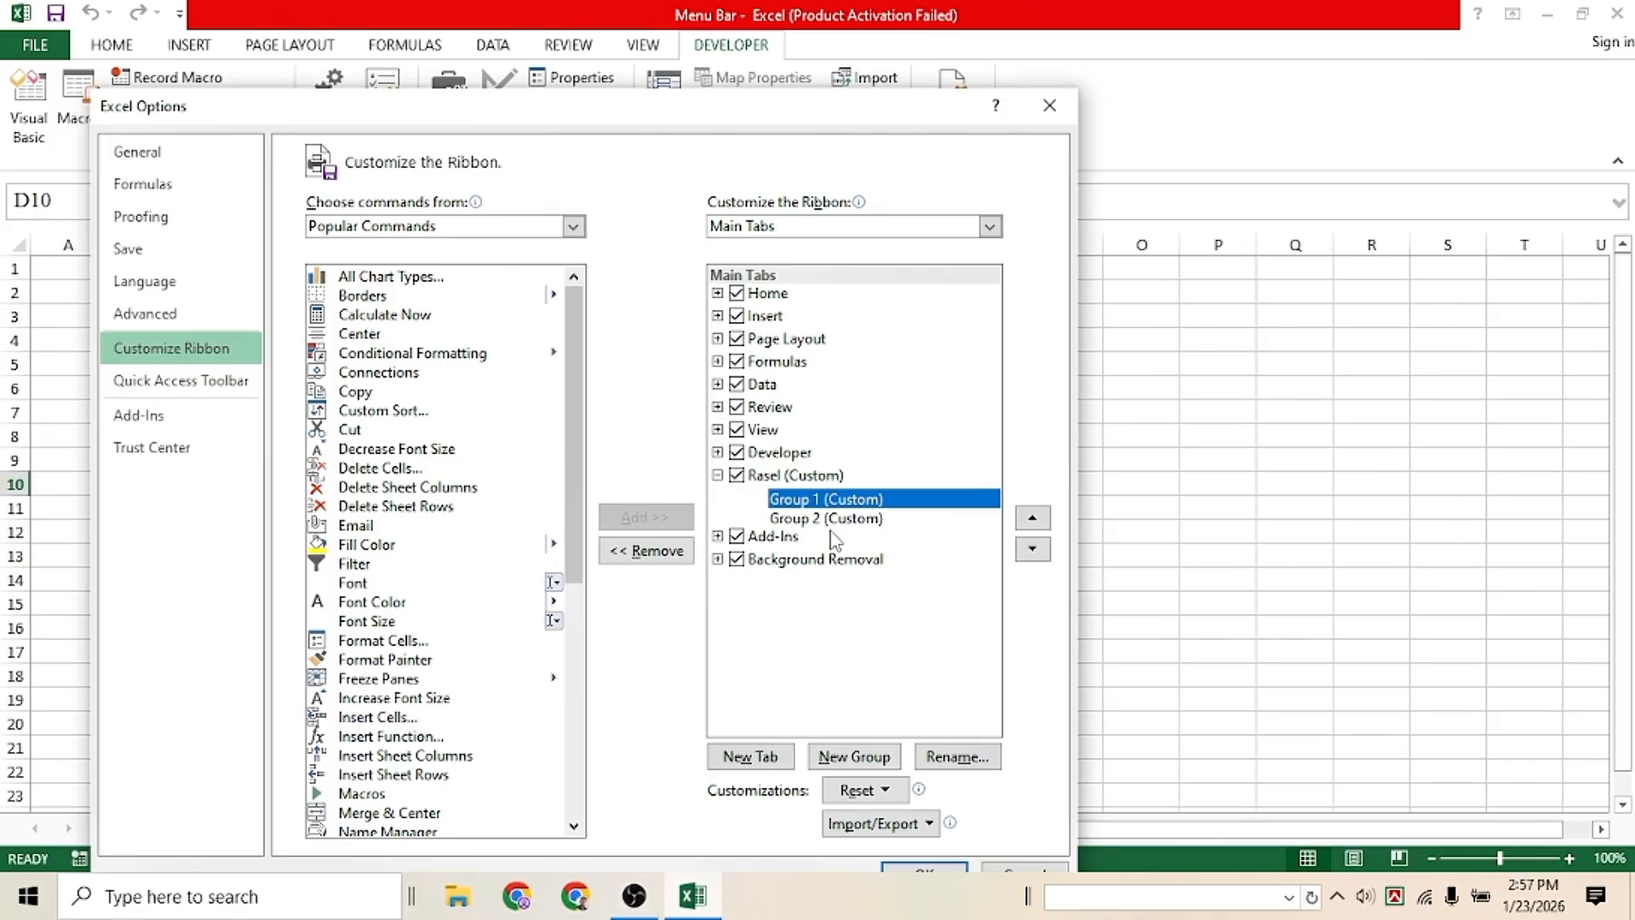
Step: Add the Format Painter command from the popular commands to Group 1 of the custom tab
scroll(396, 513, down, 8)
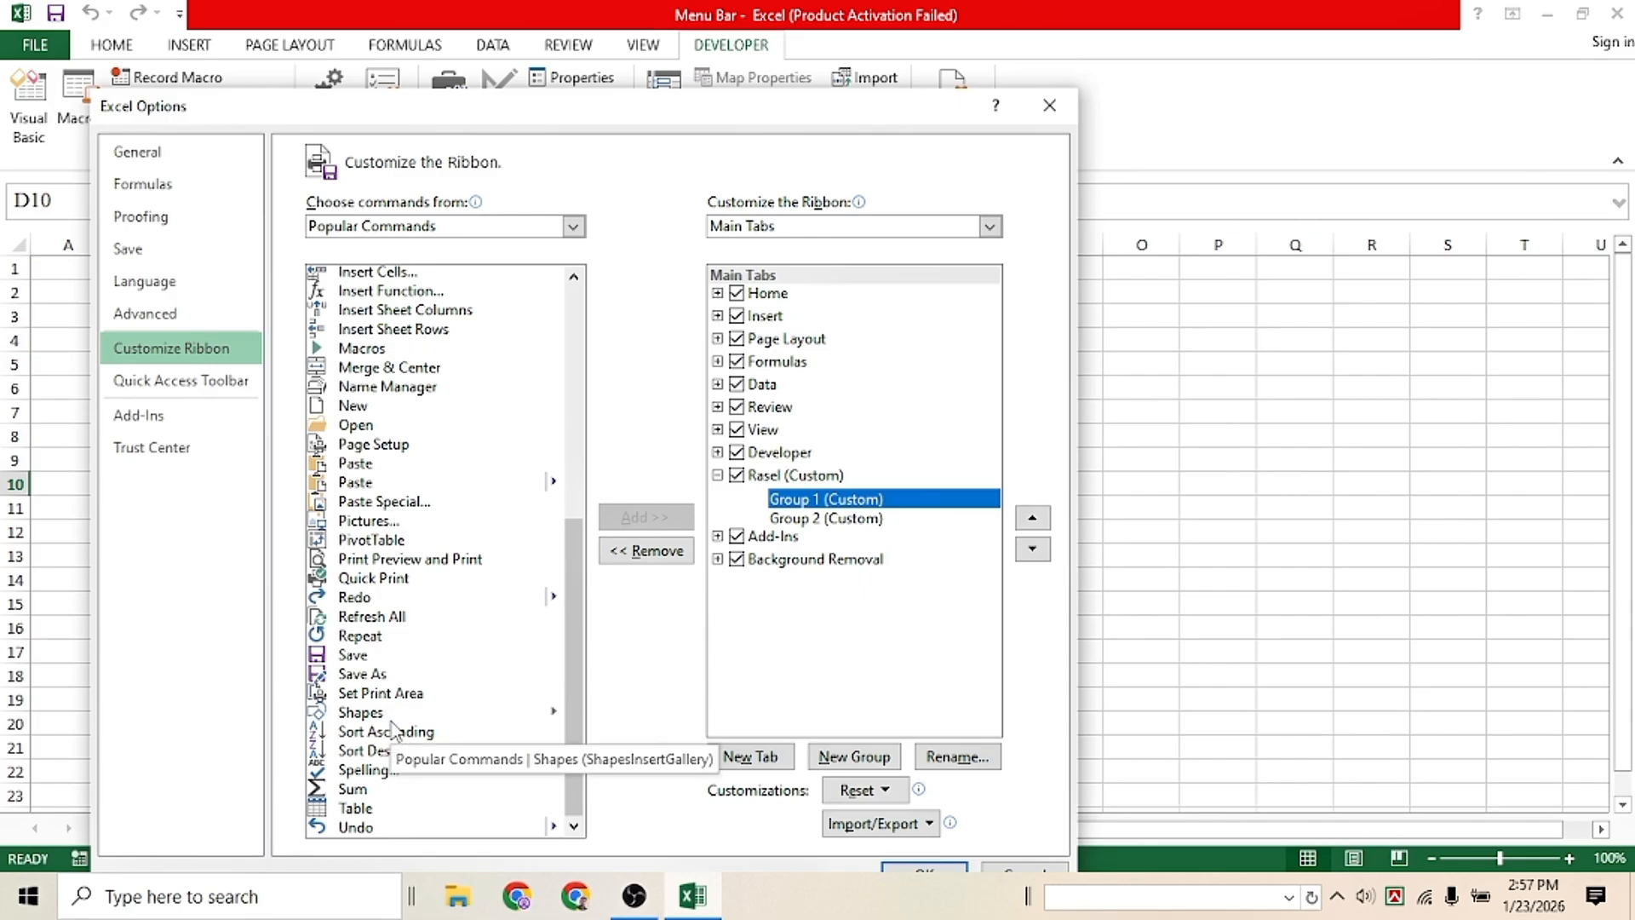
scroll(393, 728, up, 8)
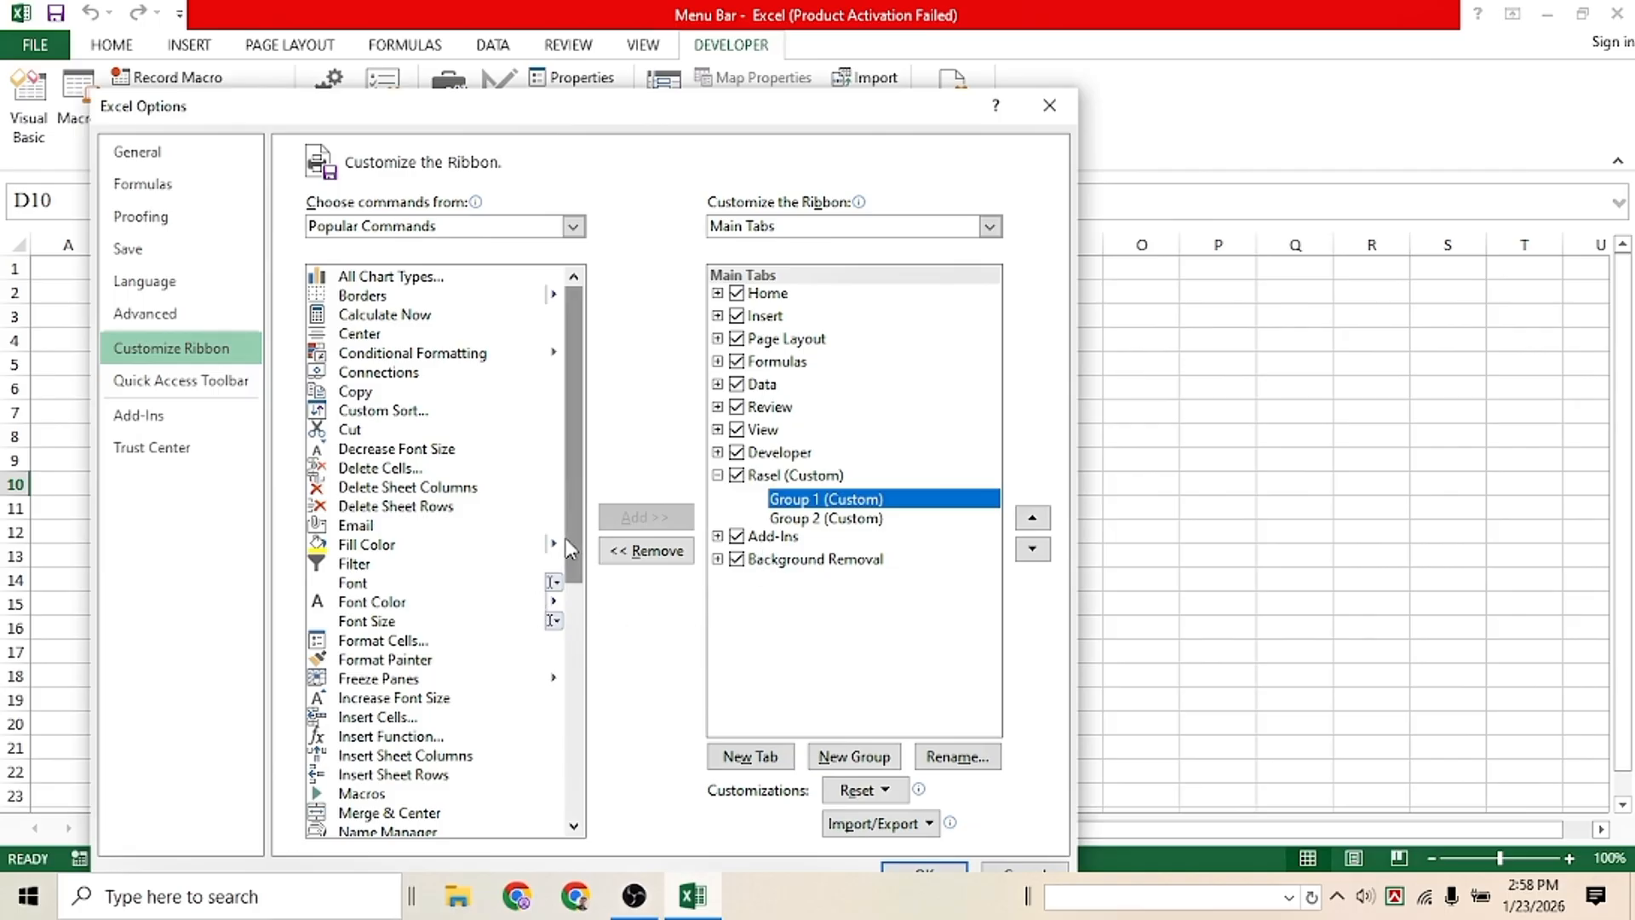
scroll(572, 545, down, 3)
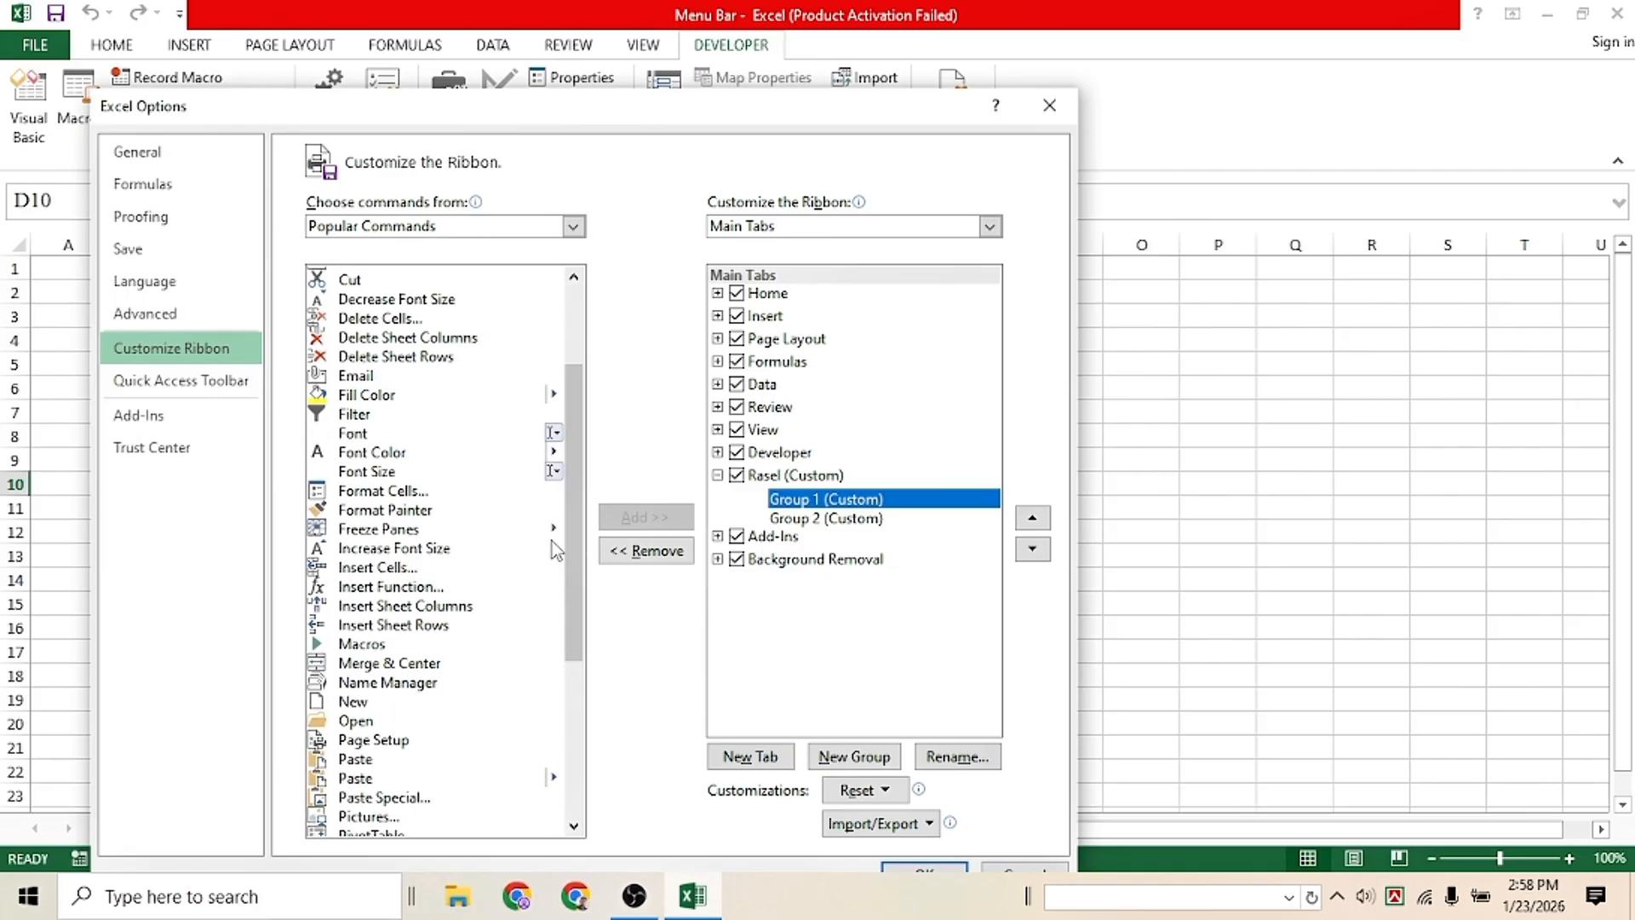
click(558, 477)
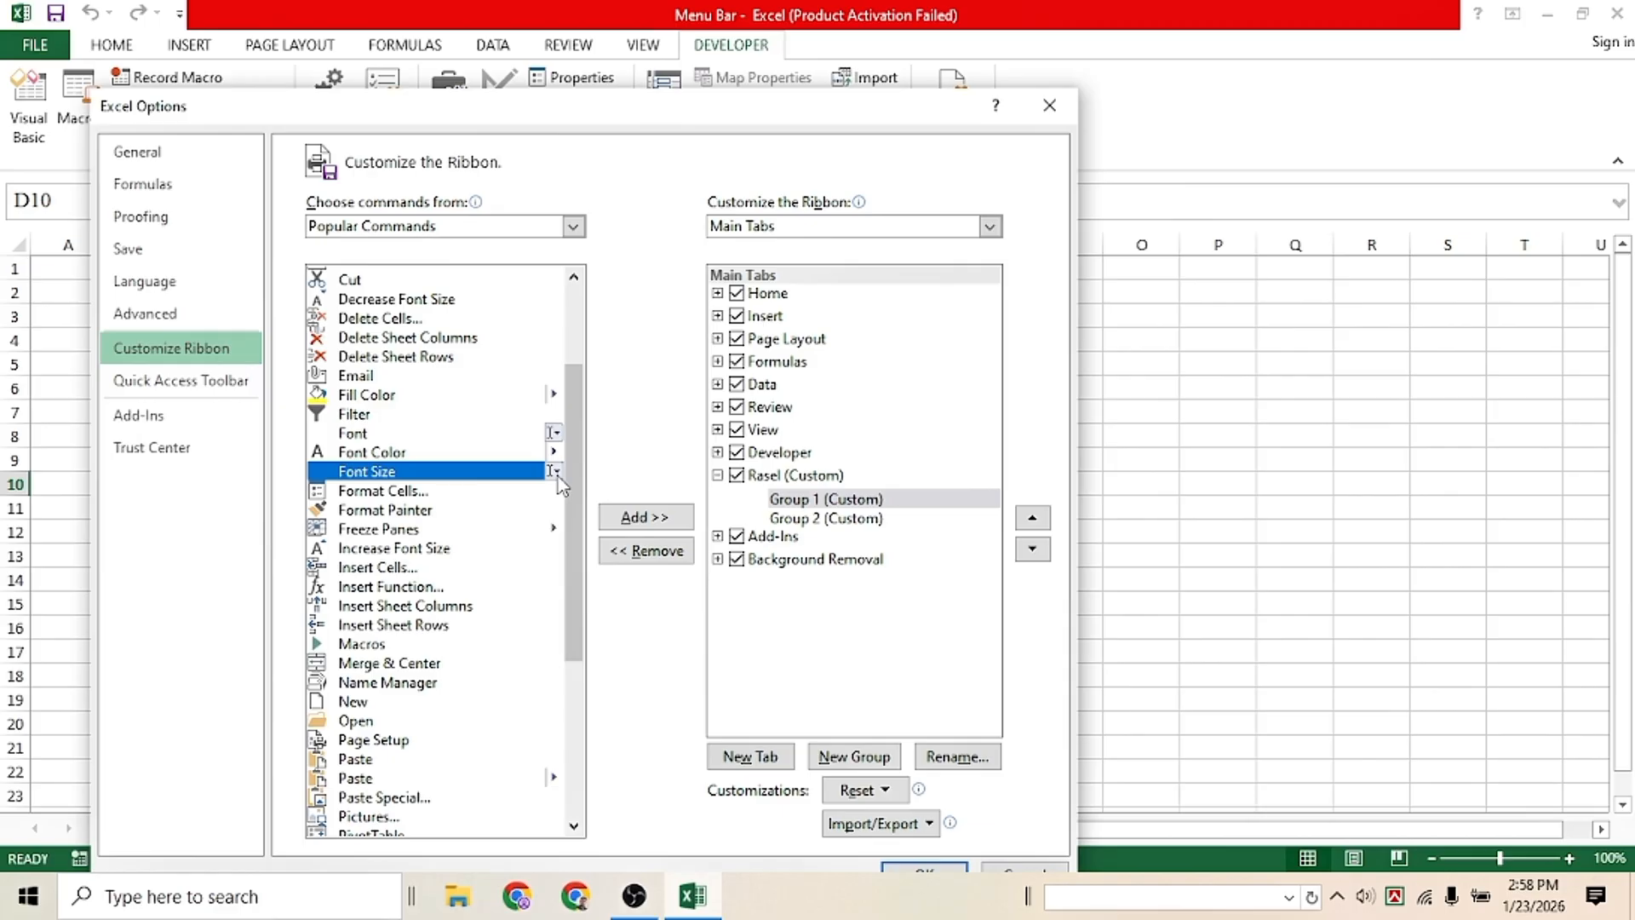
click(796, 503)
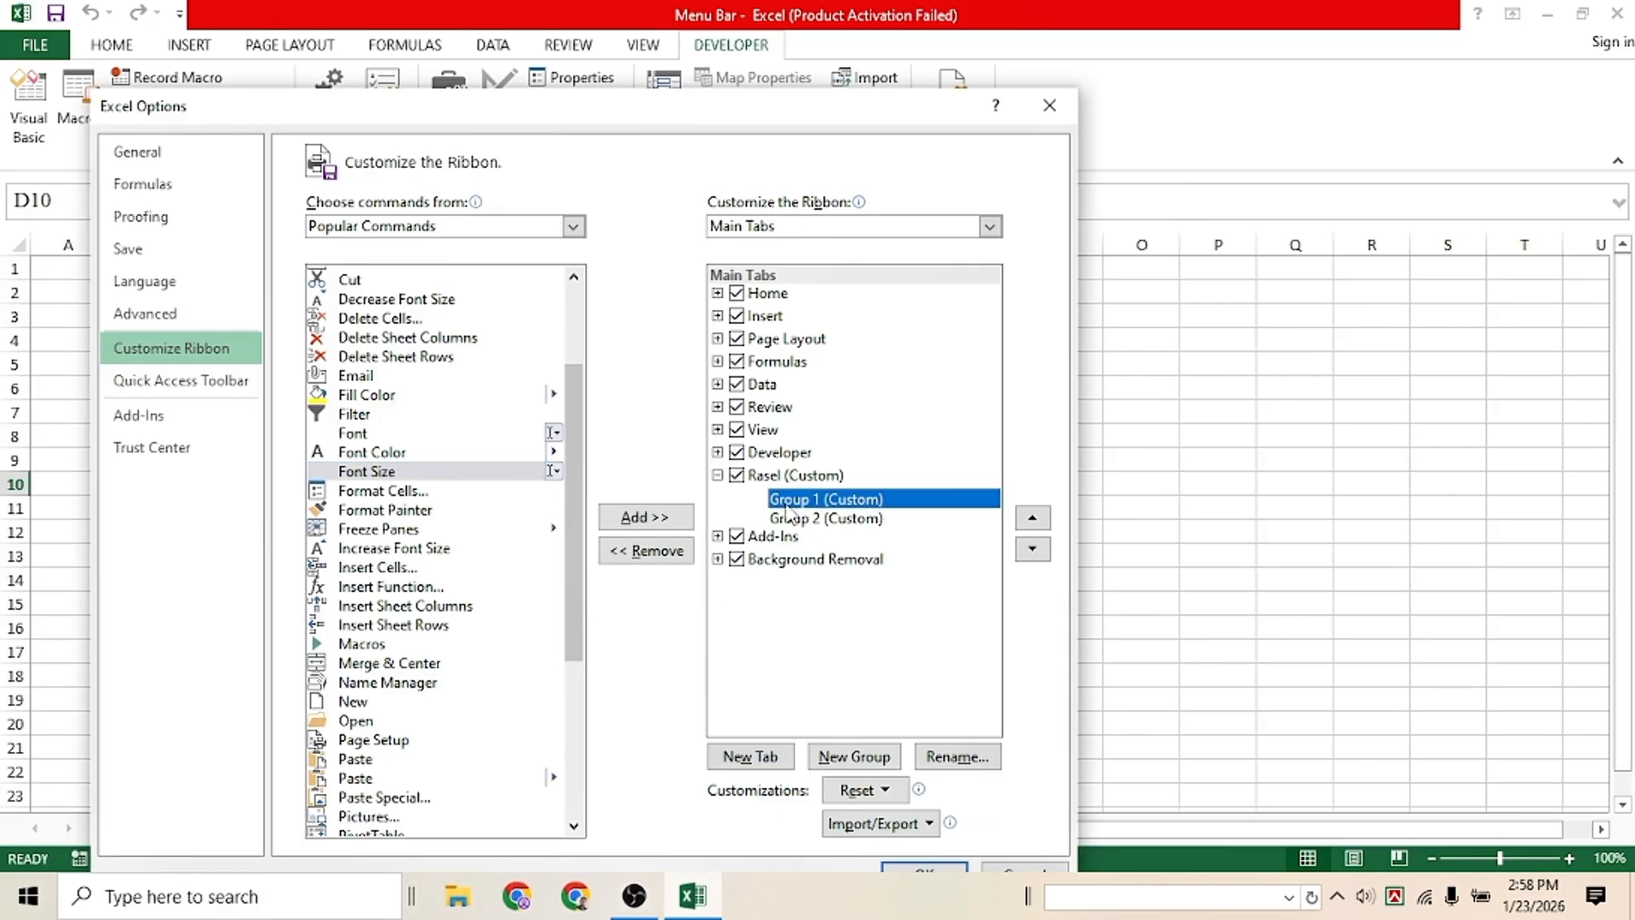
click(389, 512)
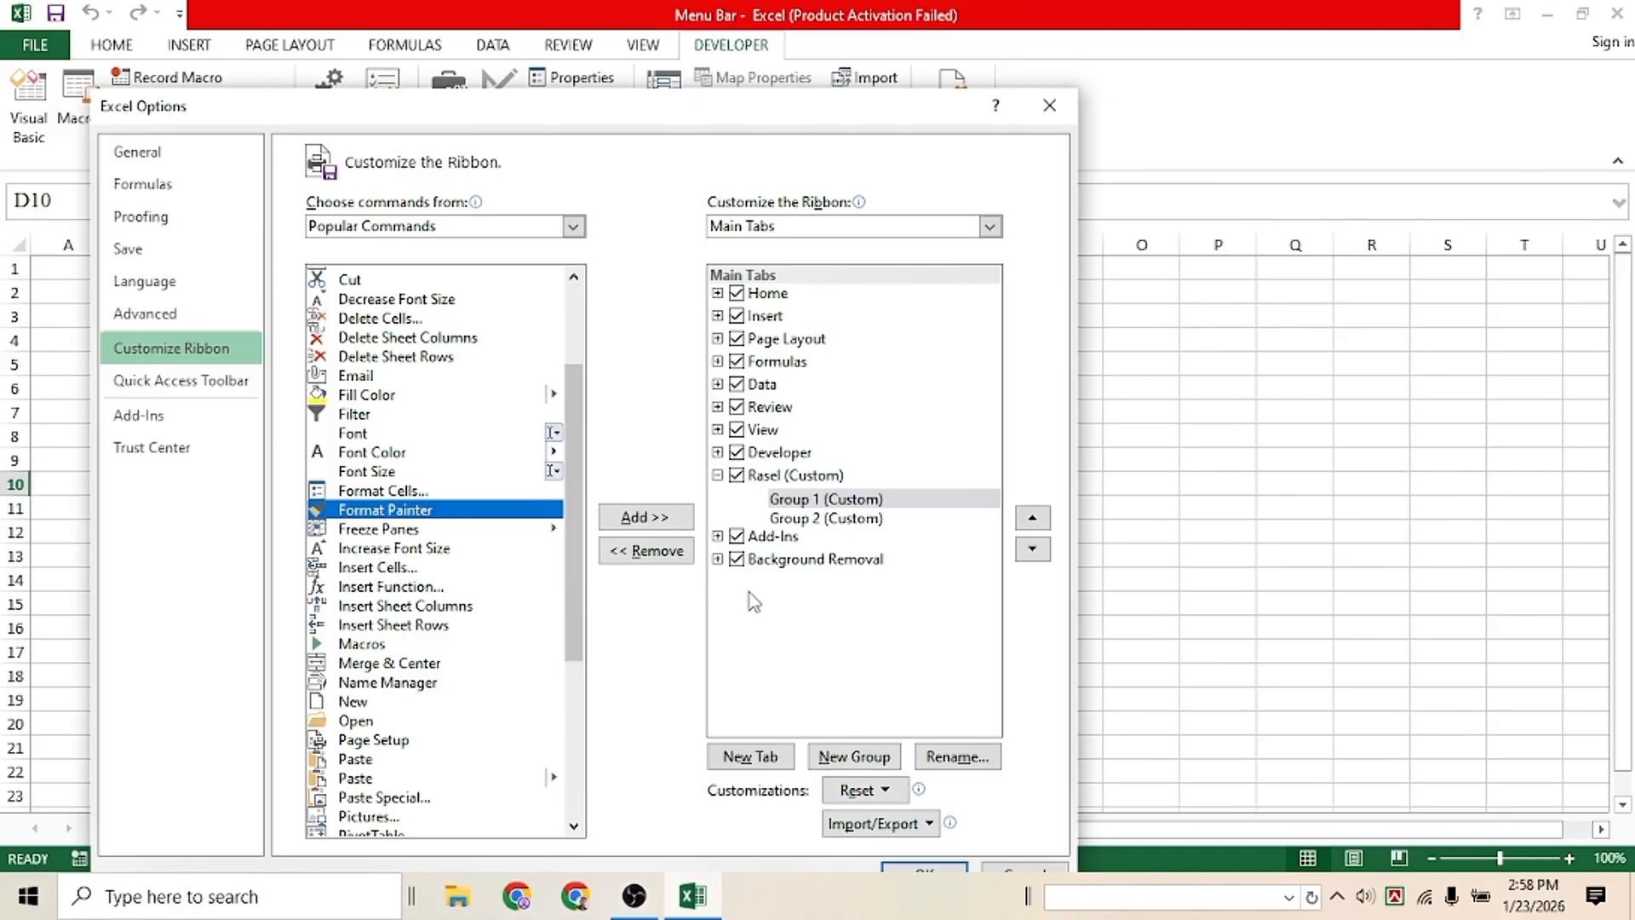
click(647, 518)
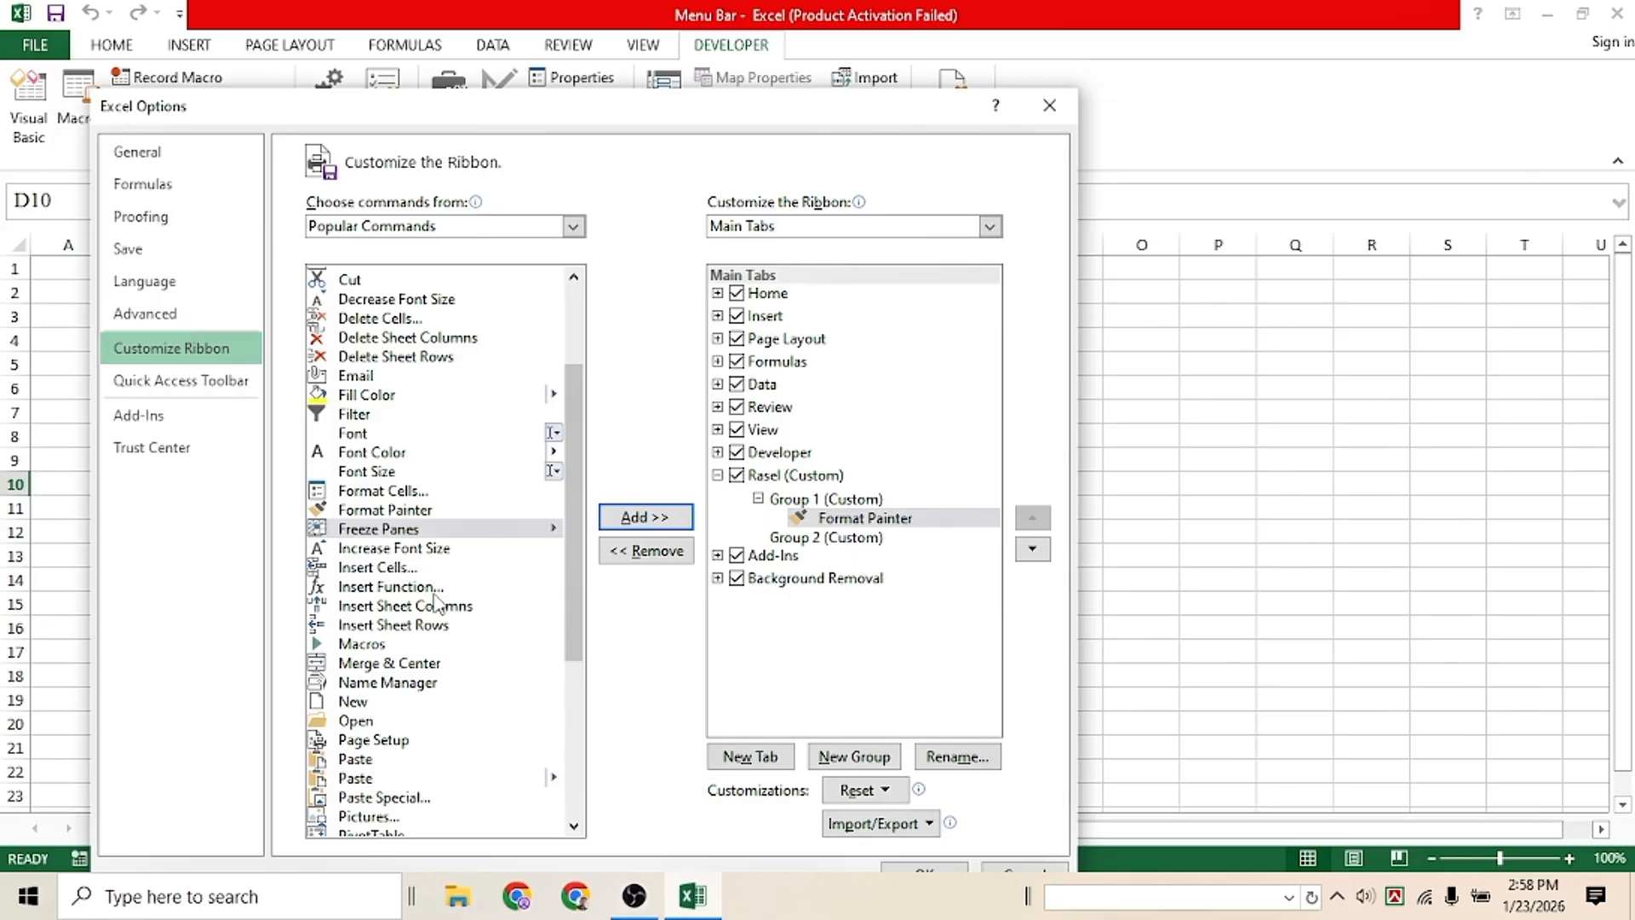
Step: Add the Insert Cells and Macros commands from the popular commands to Group 1 of the custom tab
scroll(375, 573, down, 5)
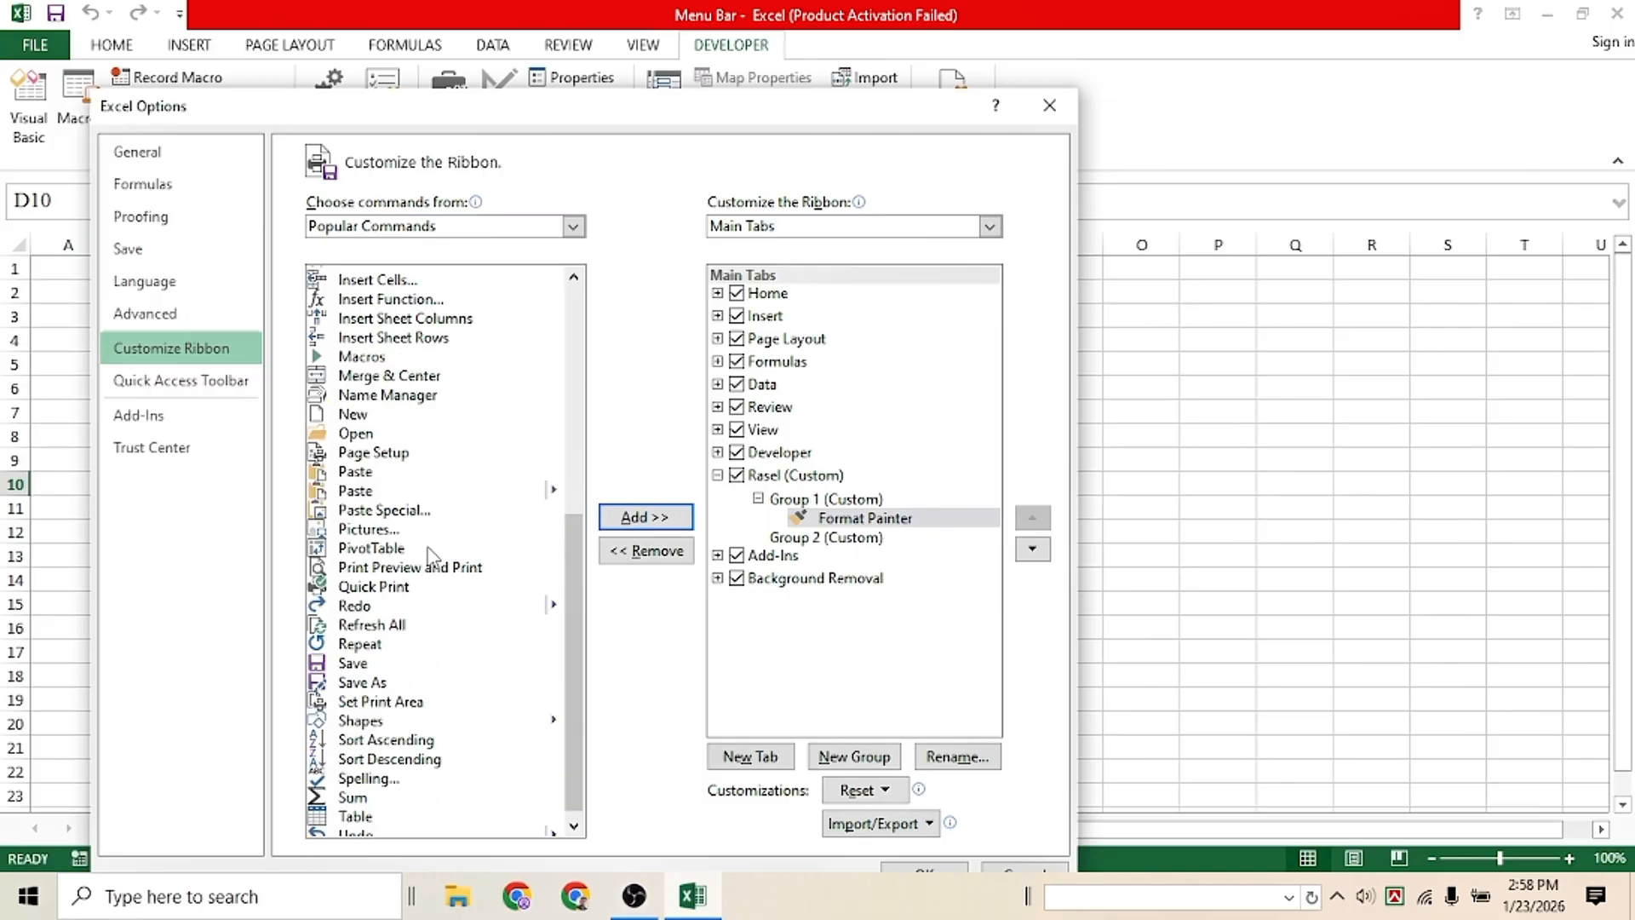
scroll(426, 566, up, 5)
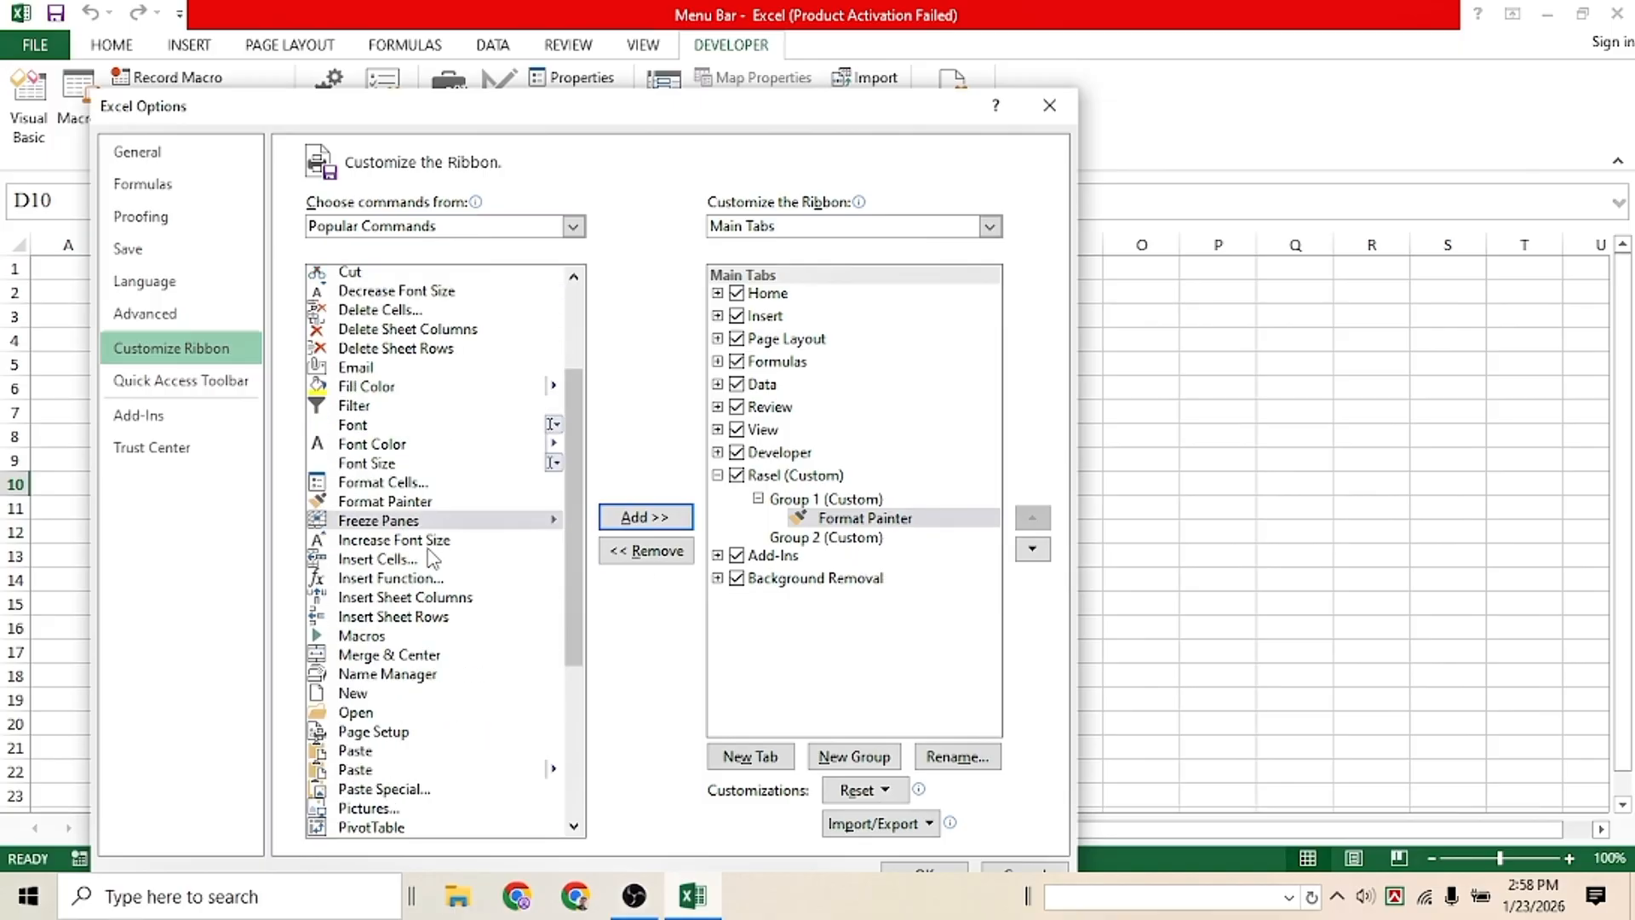
click(388, 560)
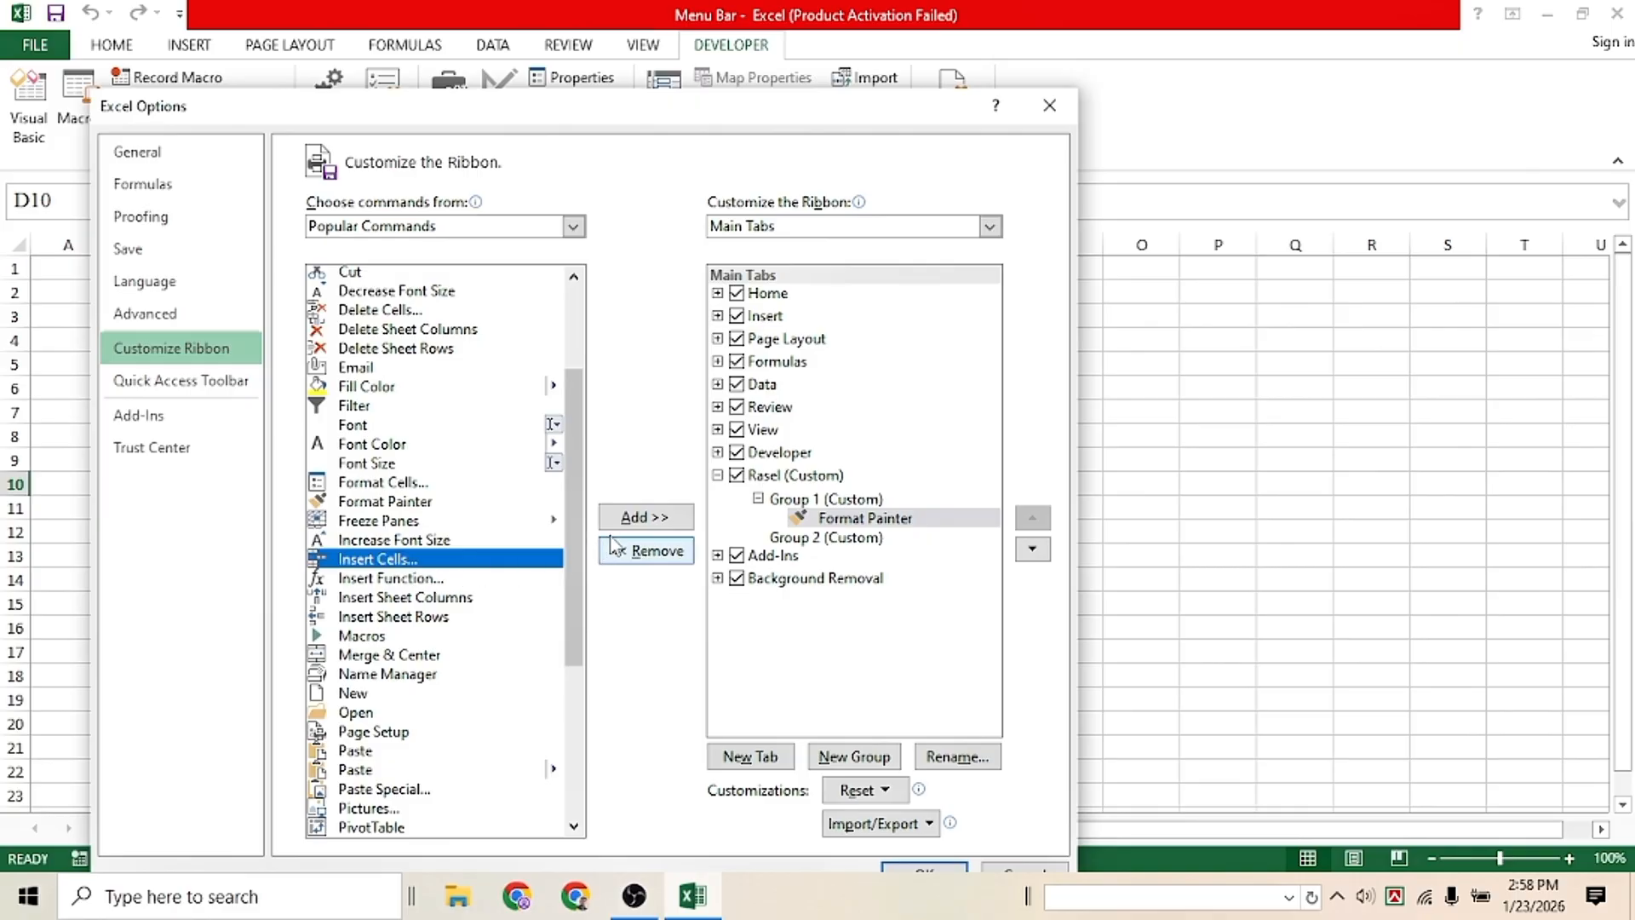
click(645, 517)
click(366, 636)
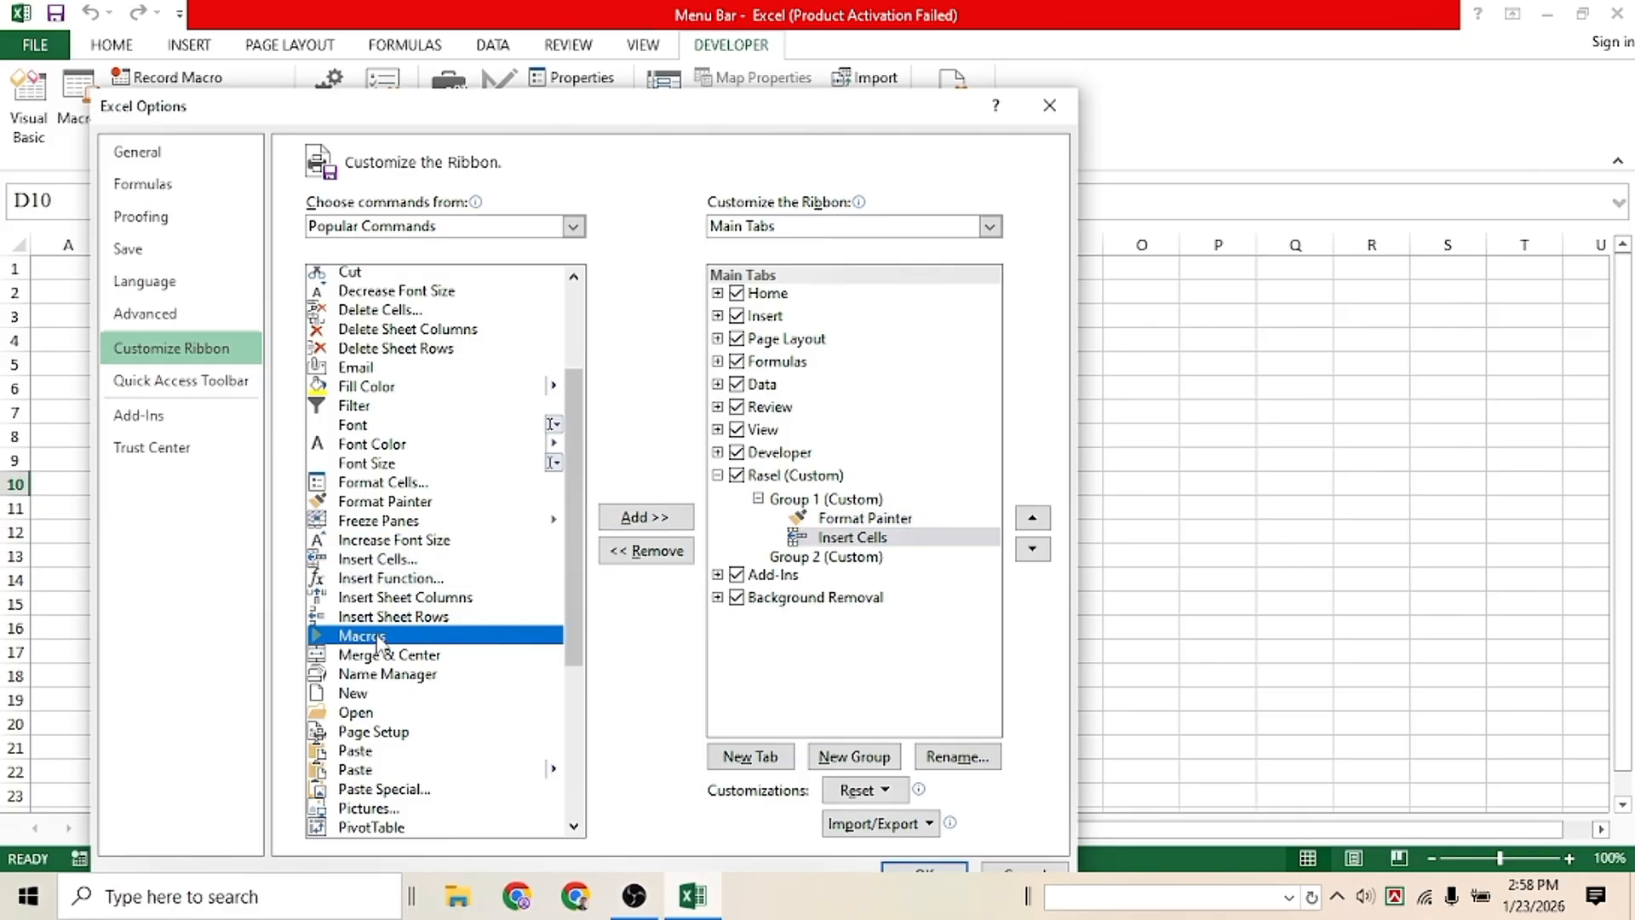
click(624, 527)
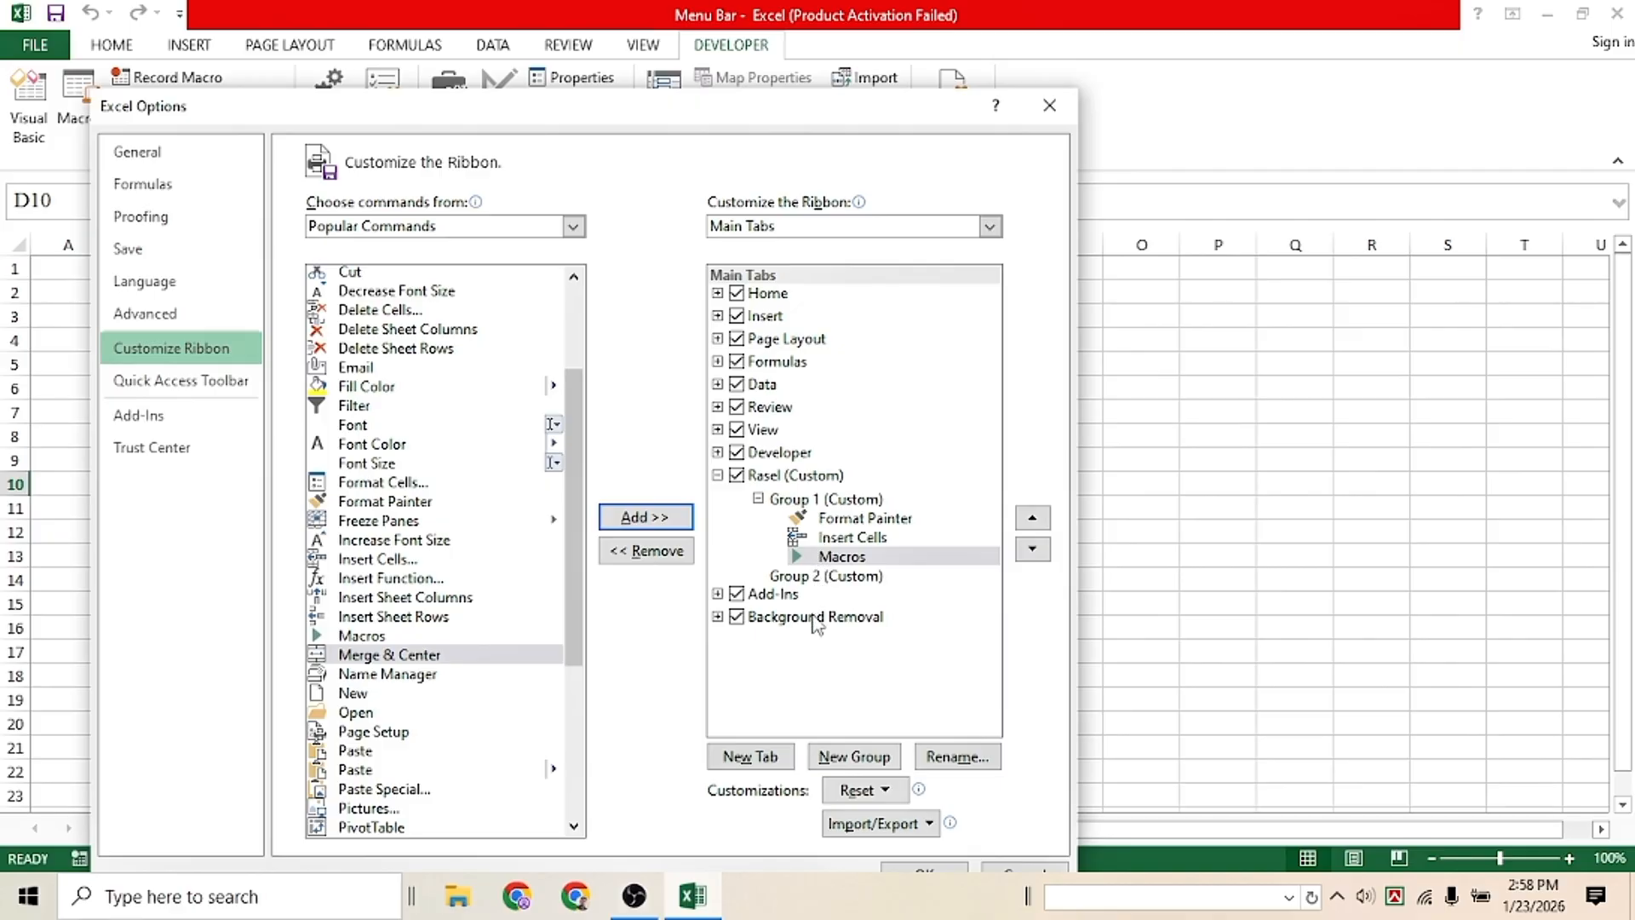
Step: Add the Save As, Print Preview and Print, and PivotTable commands to Group 2 of the custom tab
click(824, 576)
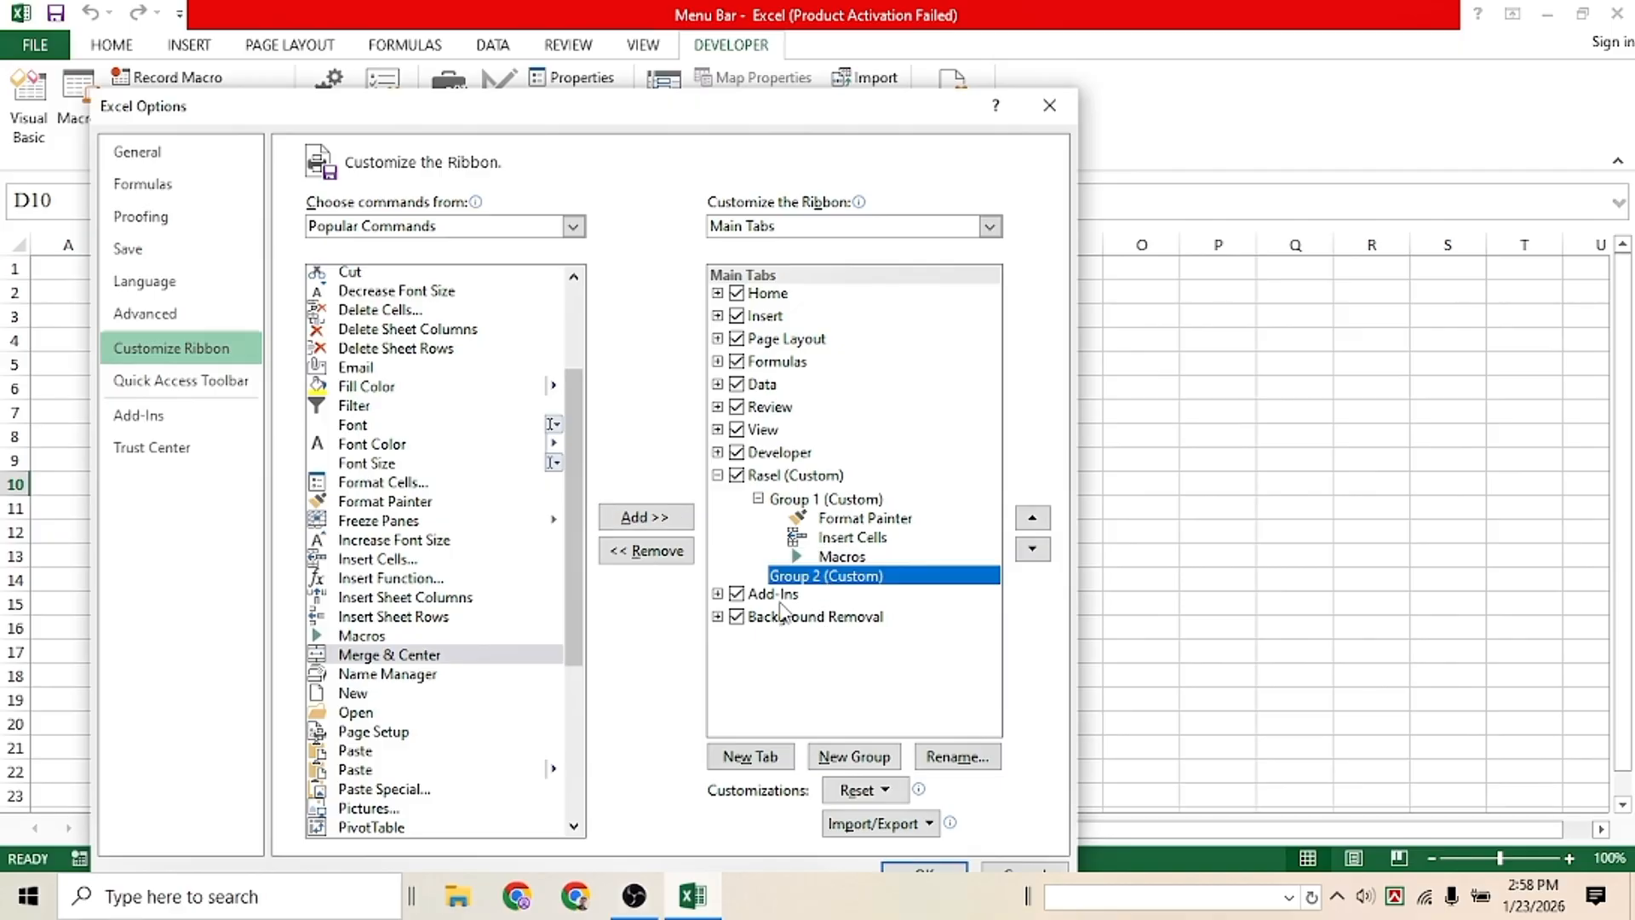
scroll(400, 681, down, 5)
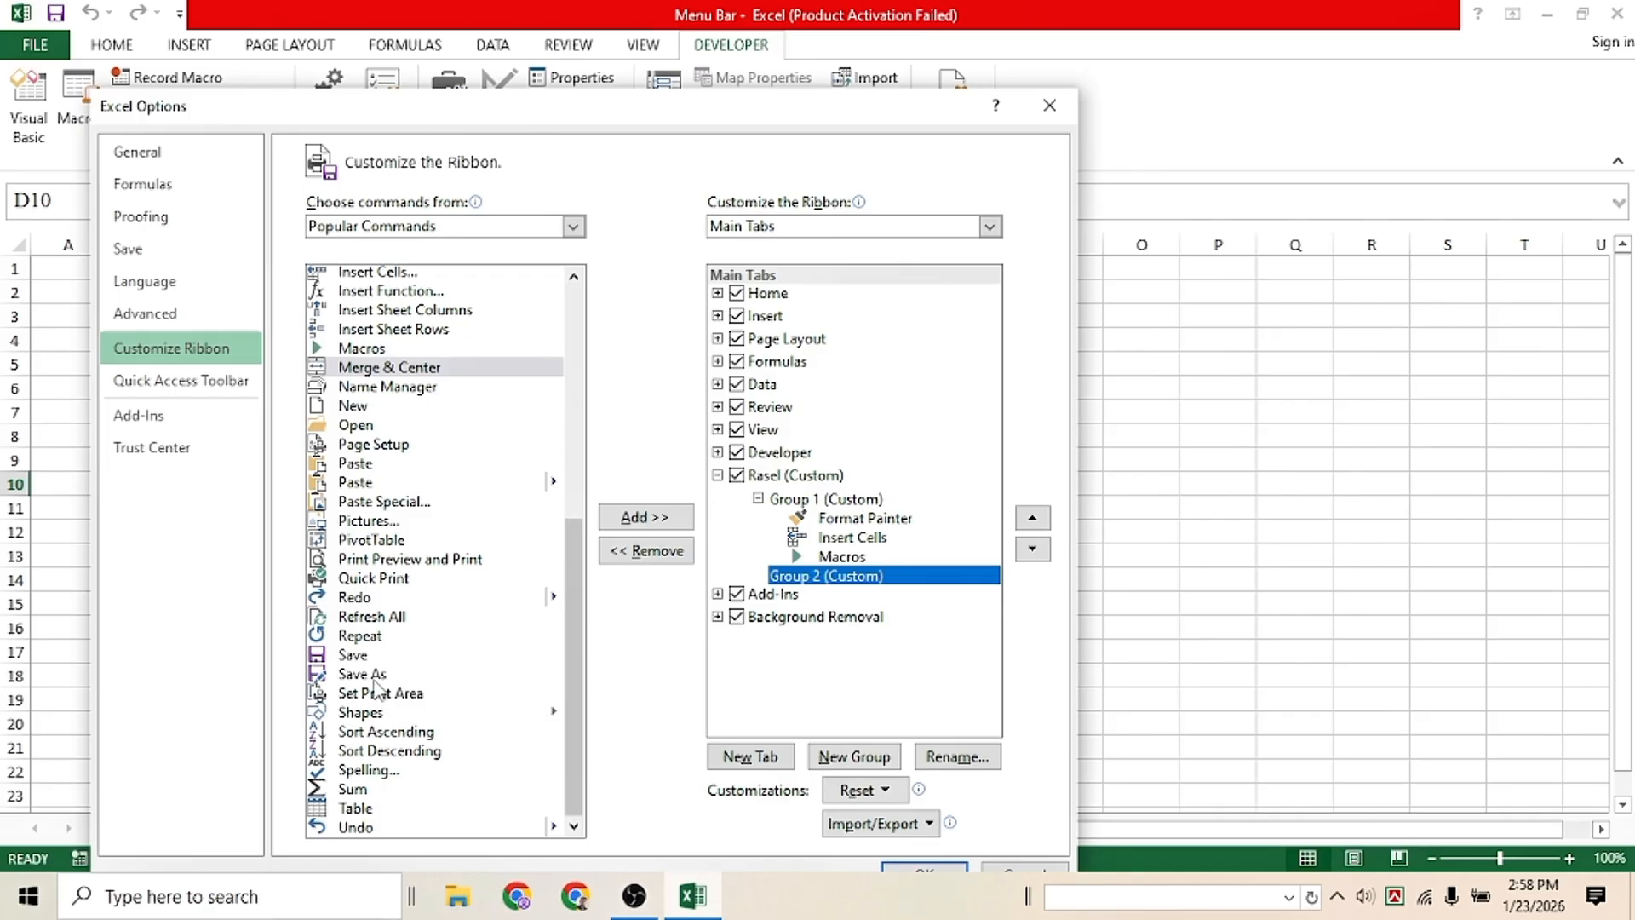
click(375, 675)
click(644, 517)
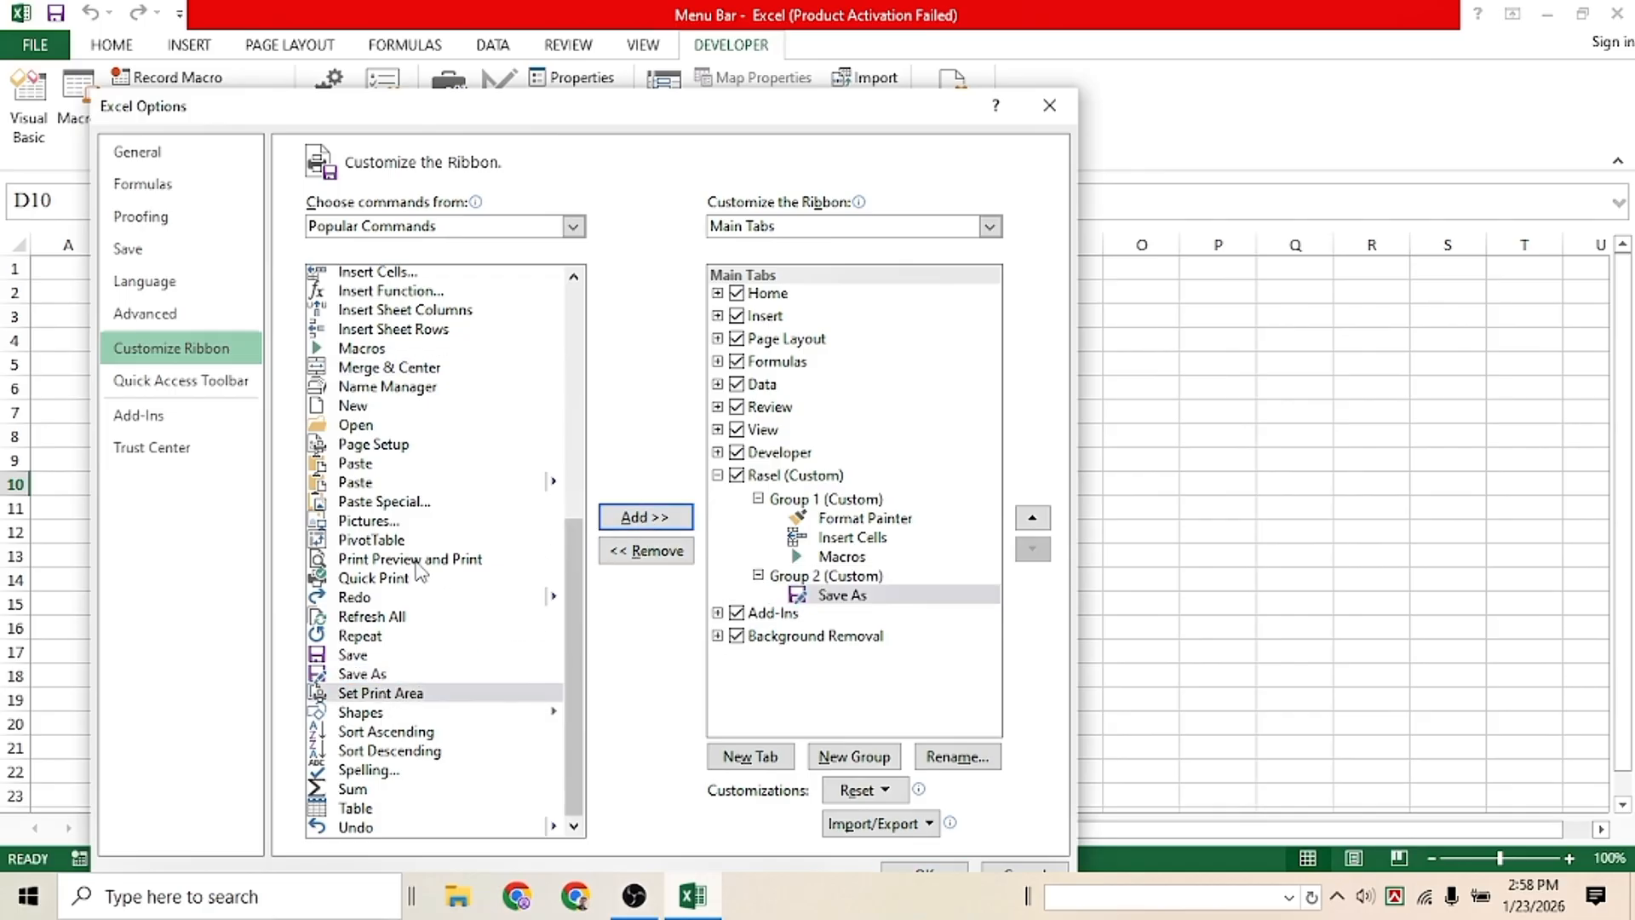
click(449, 562)
click(645, 516)
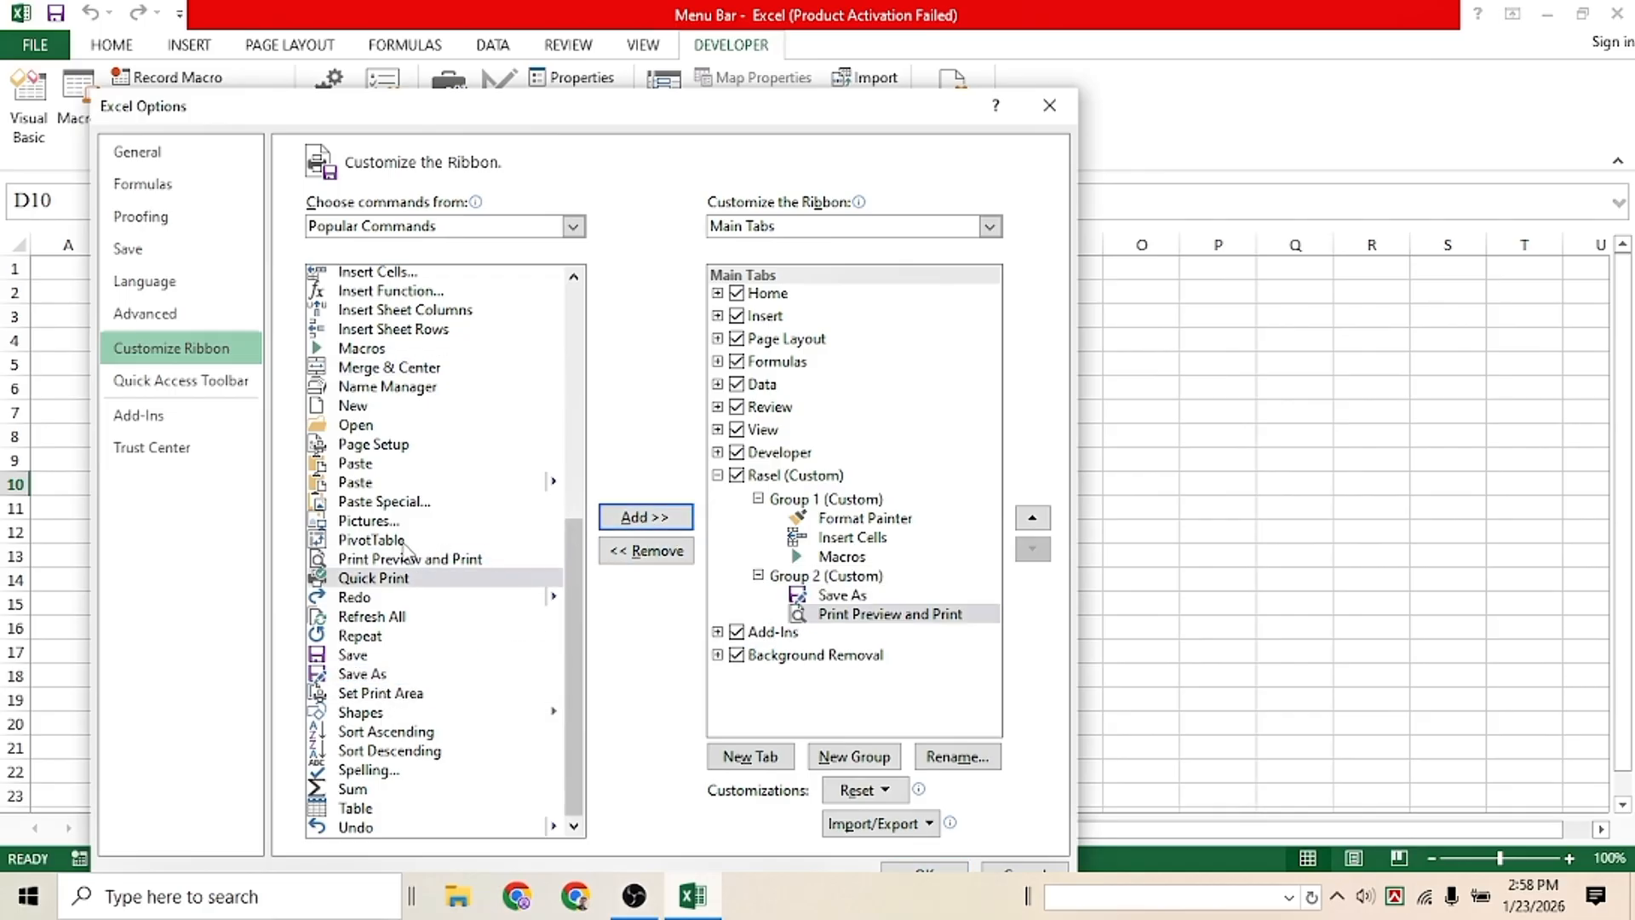
click(396, 541)
click(631, 518)
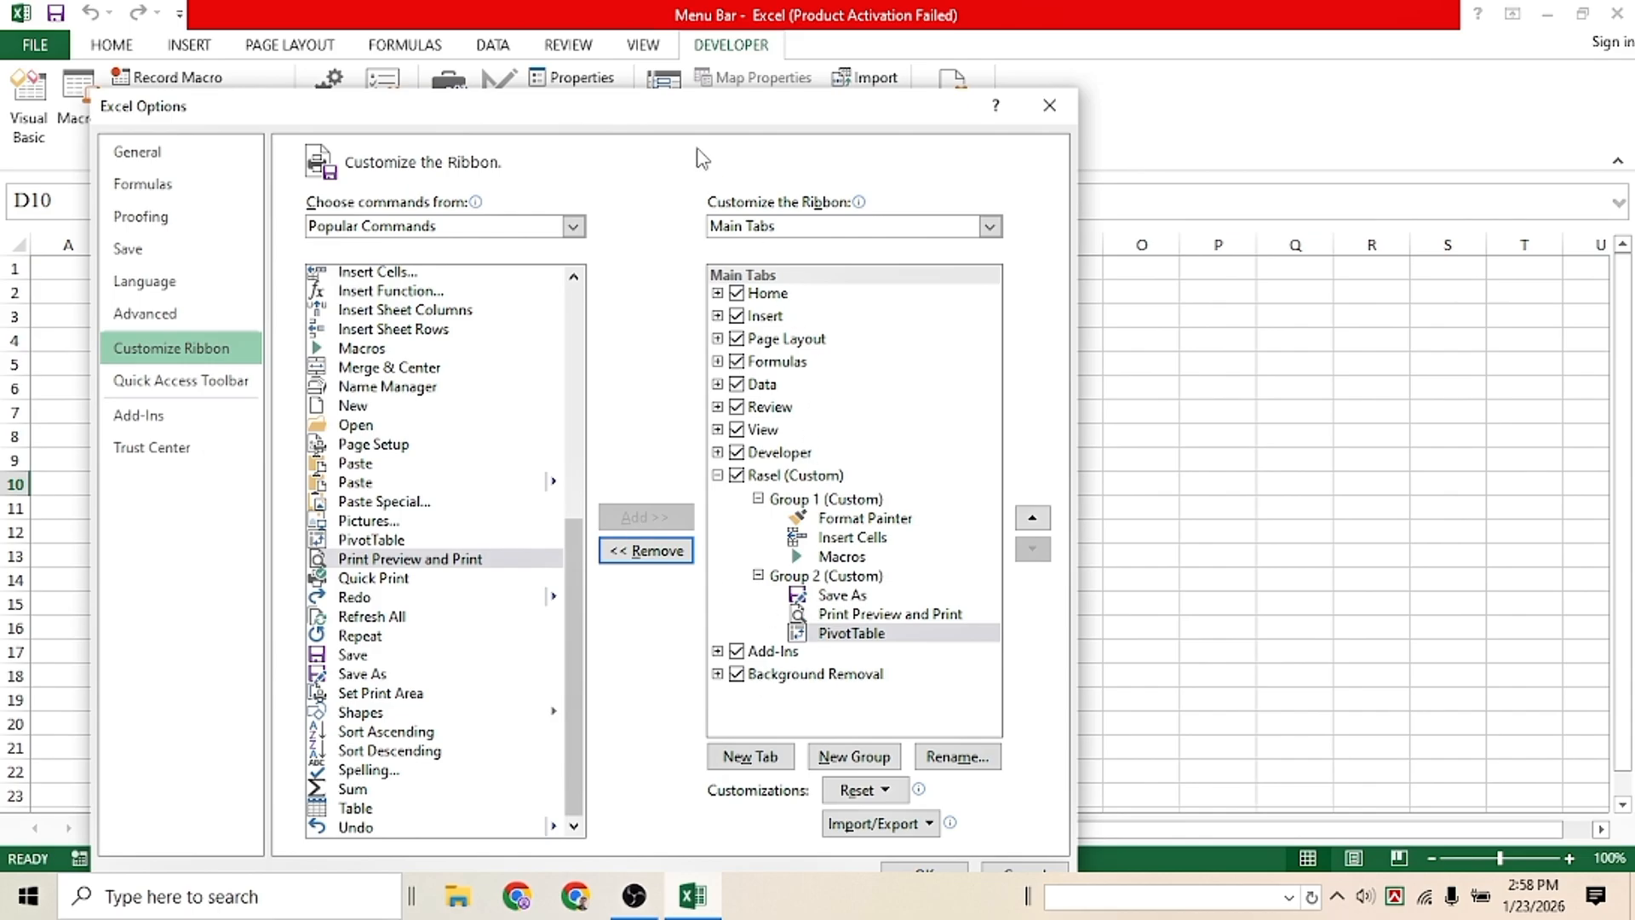
Step: Apply the ribbon customizations and display the new custom tab with its two command groups
drag(692, 123, 696, 78)
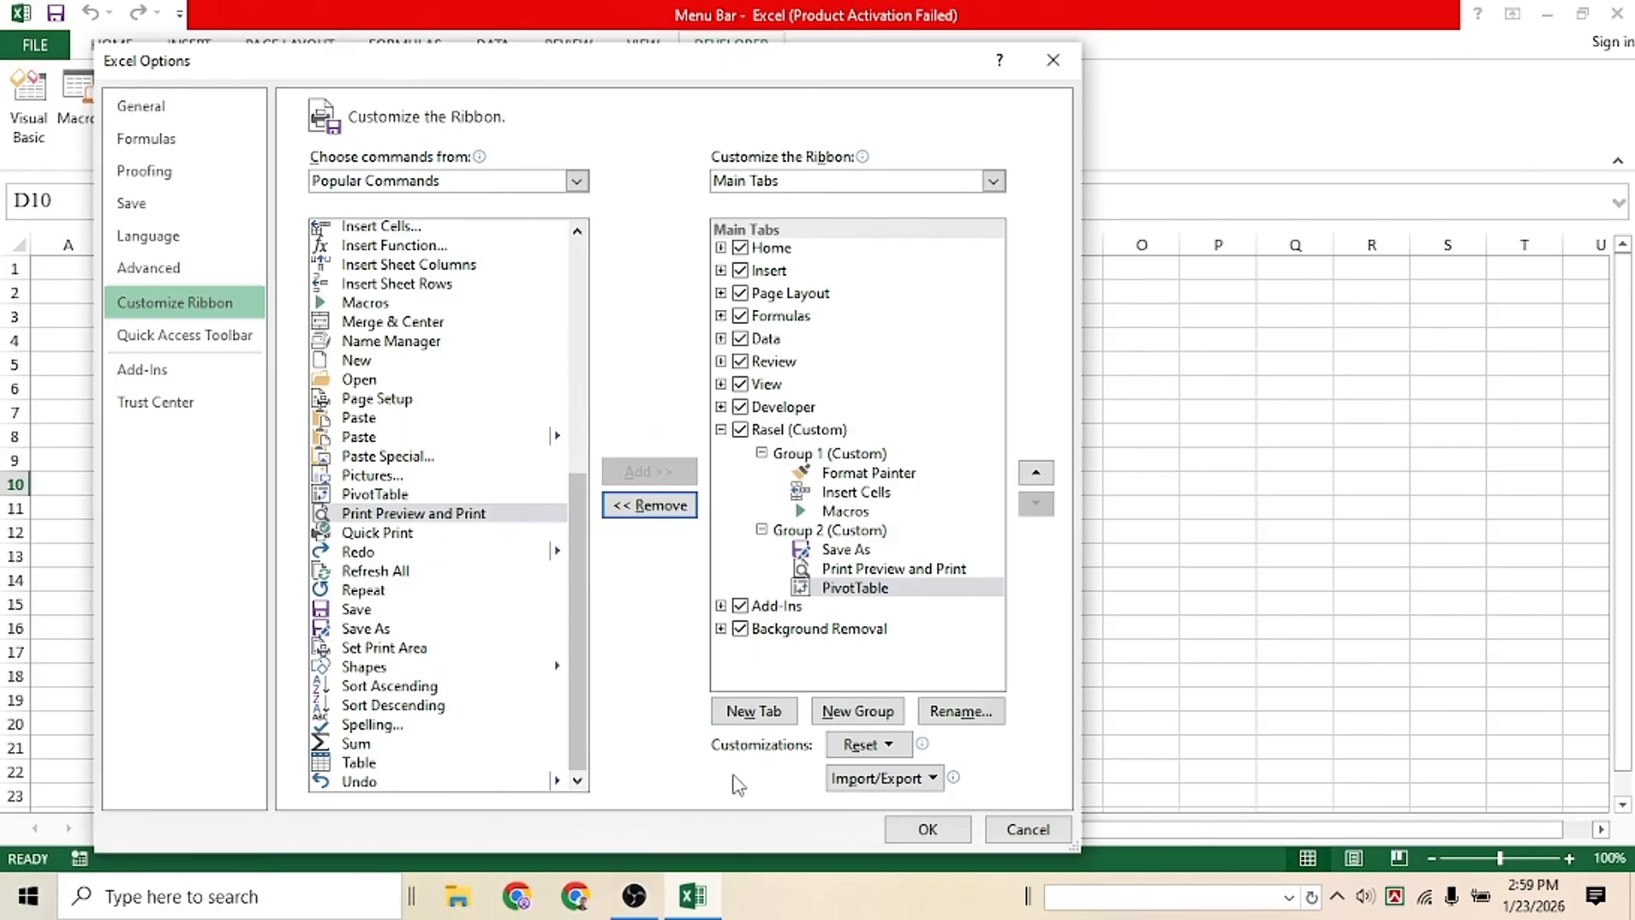
click(928, 830)
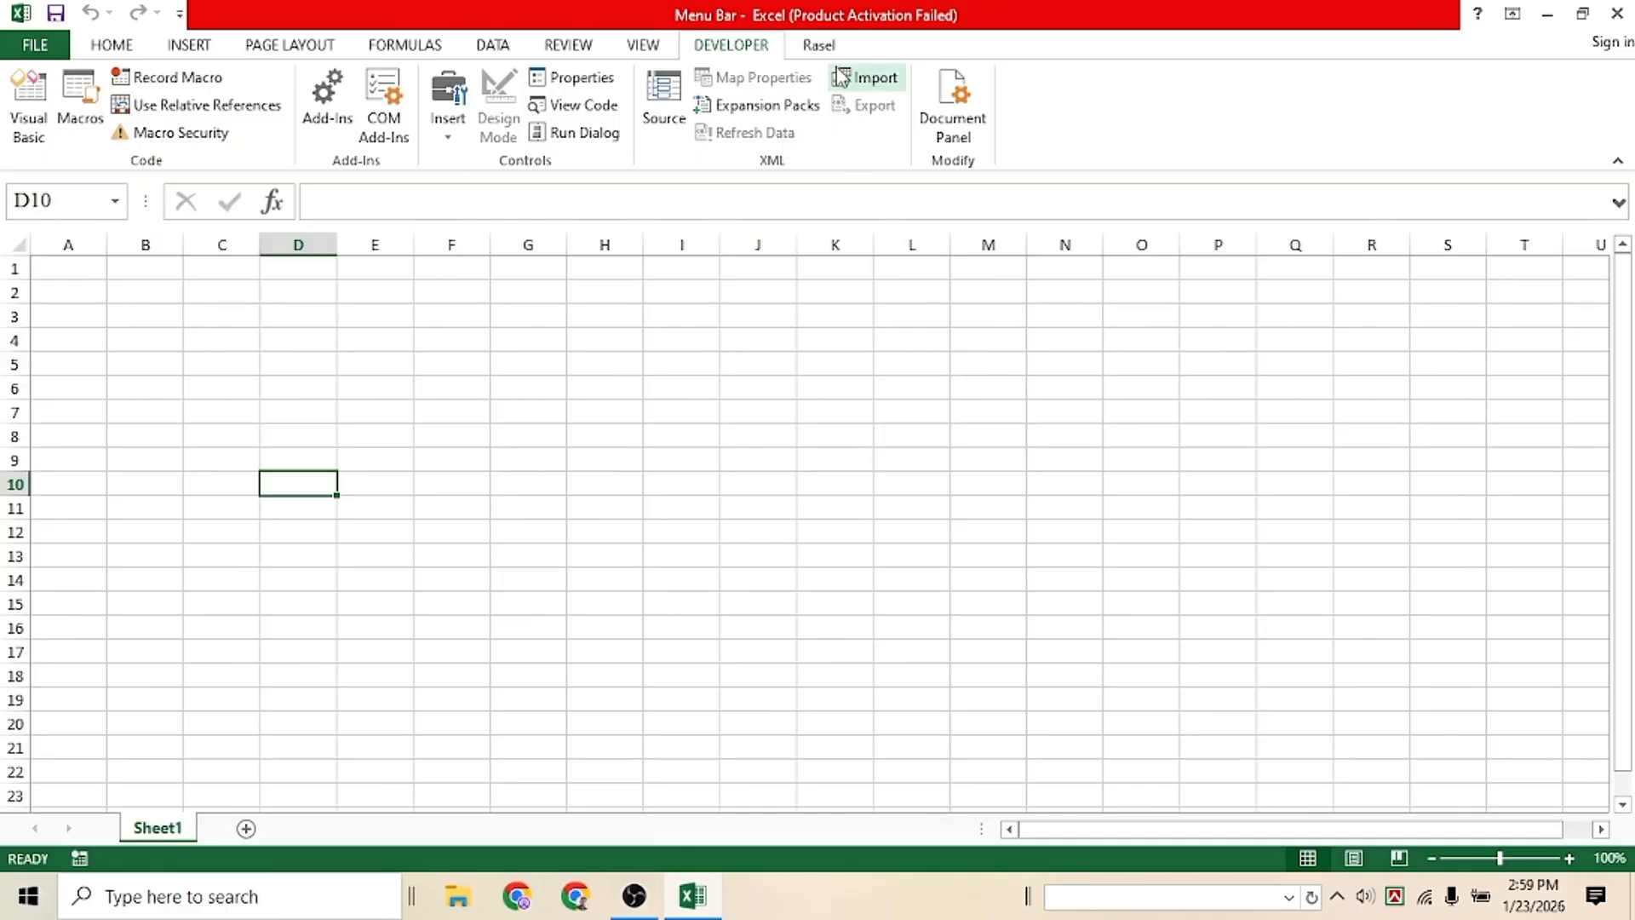
click(819, 46)
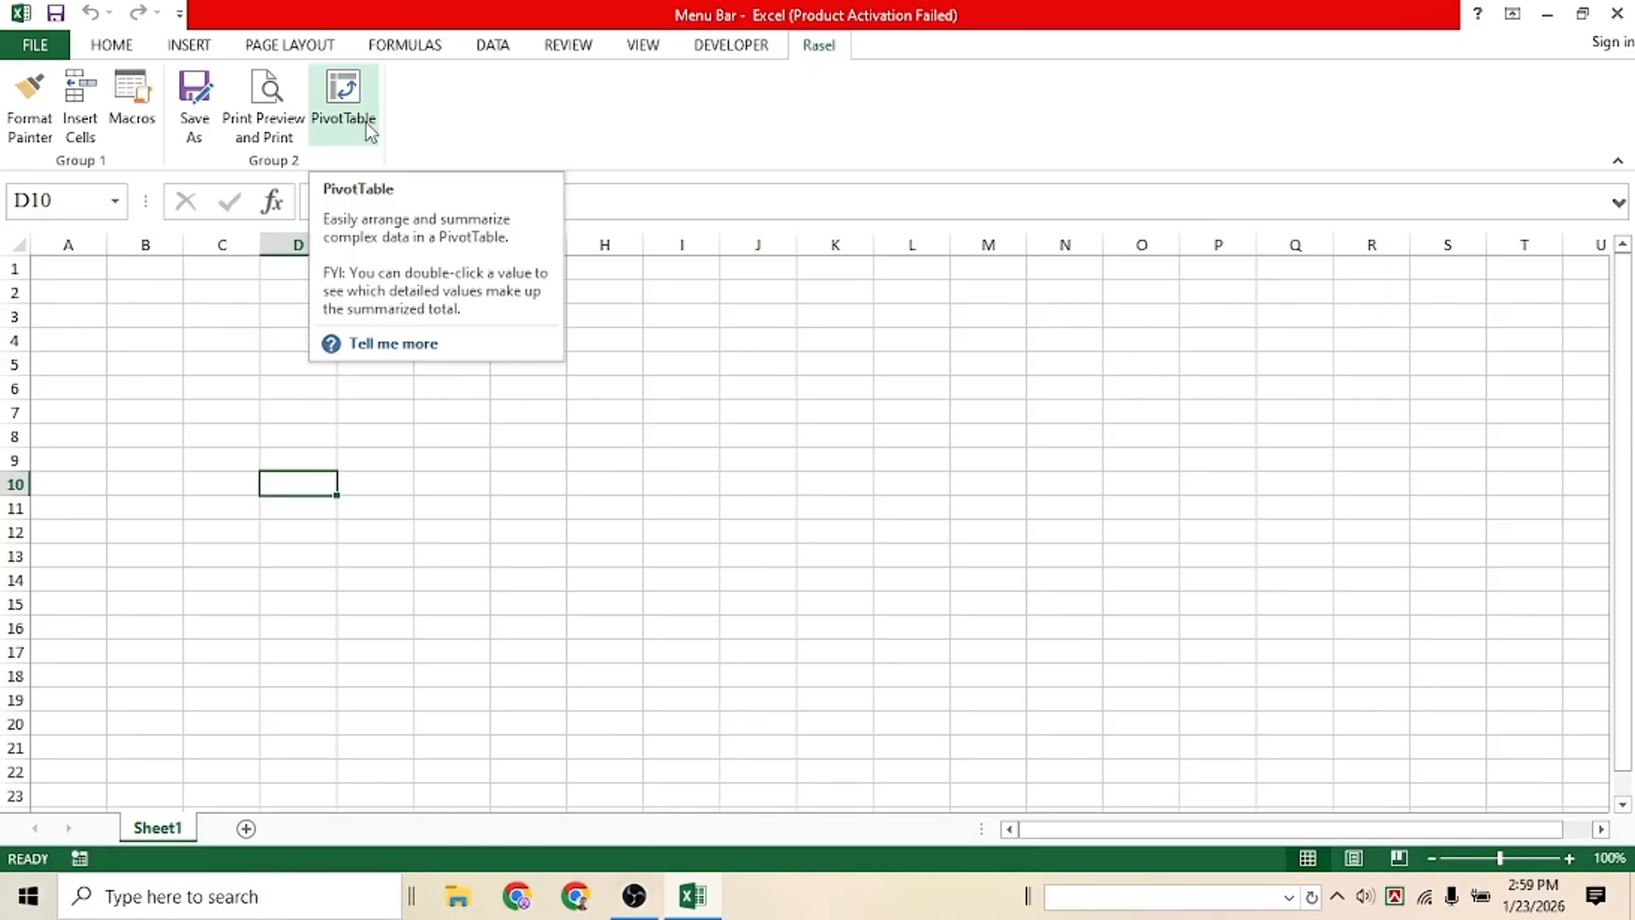
click(242, 391)
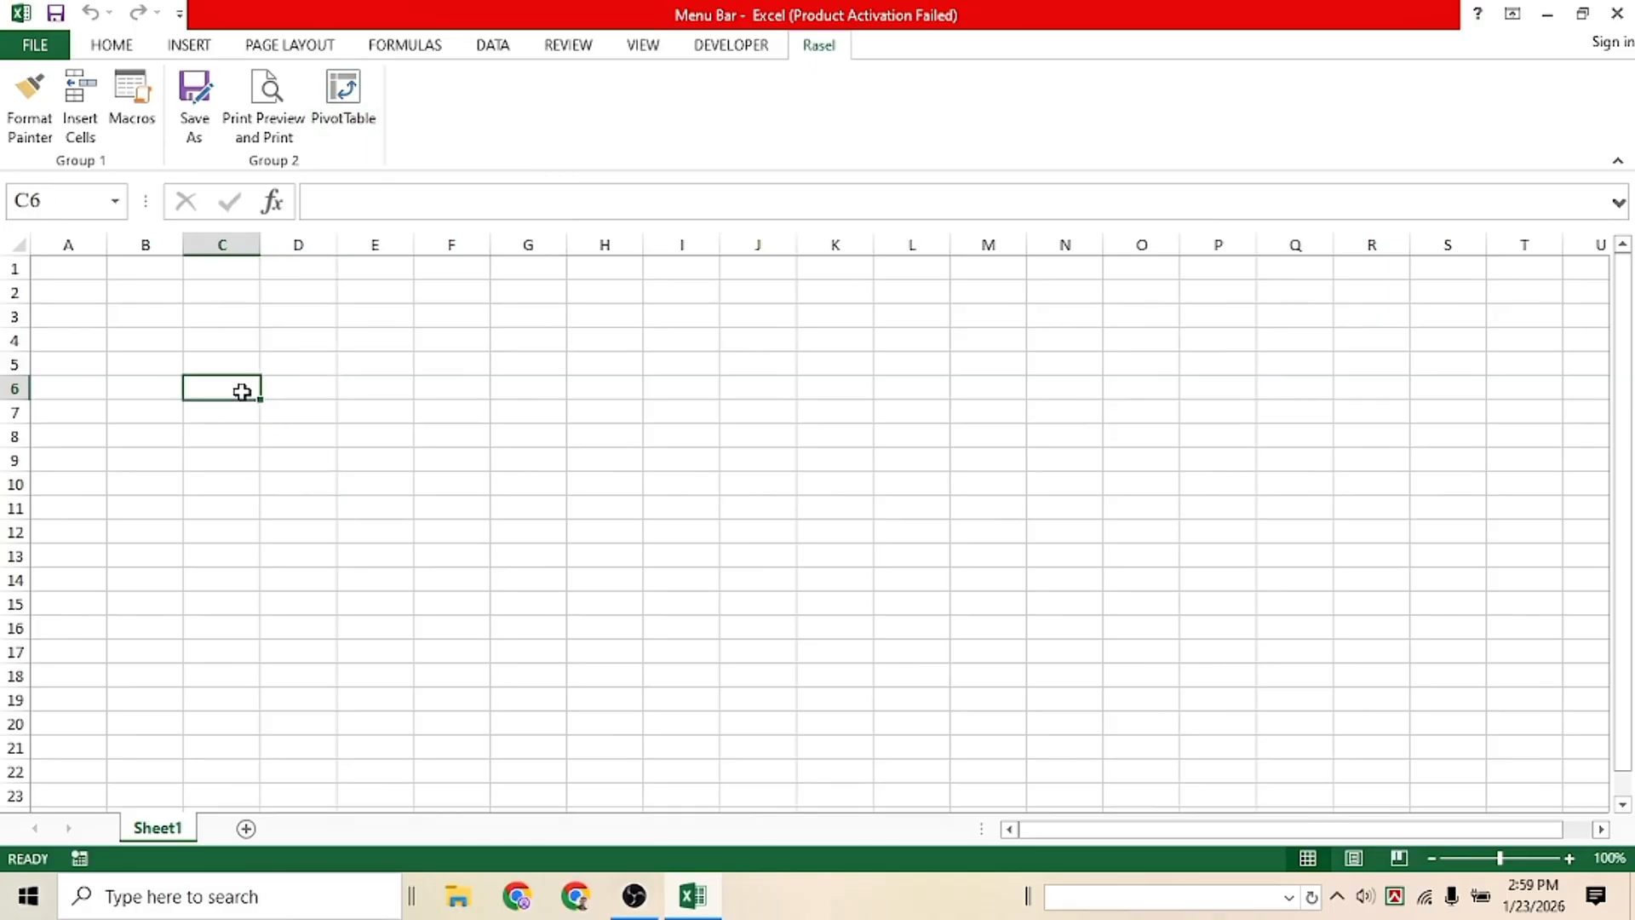